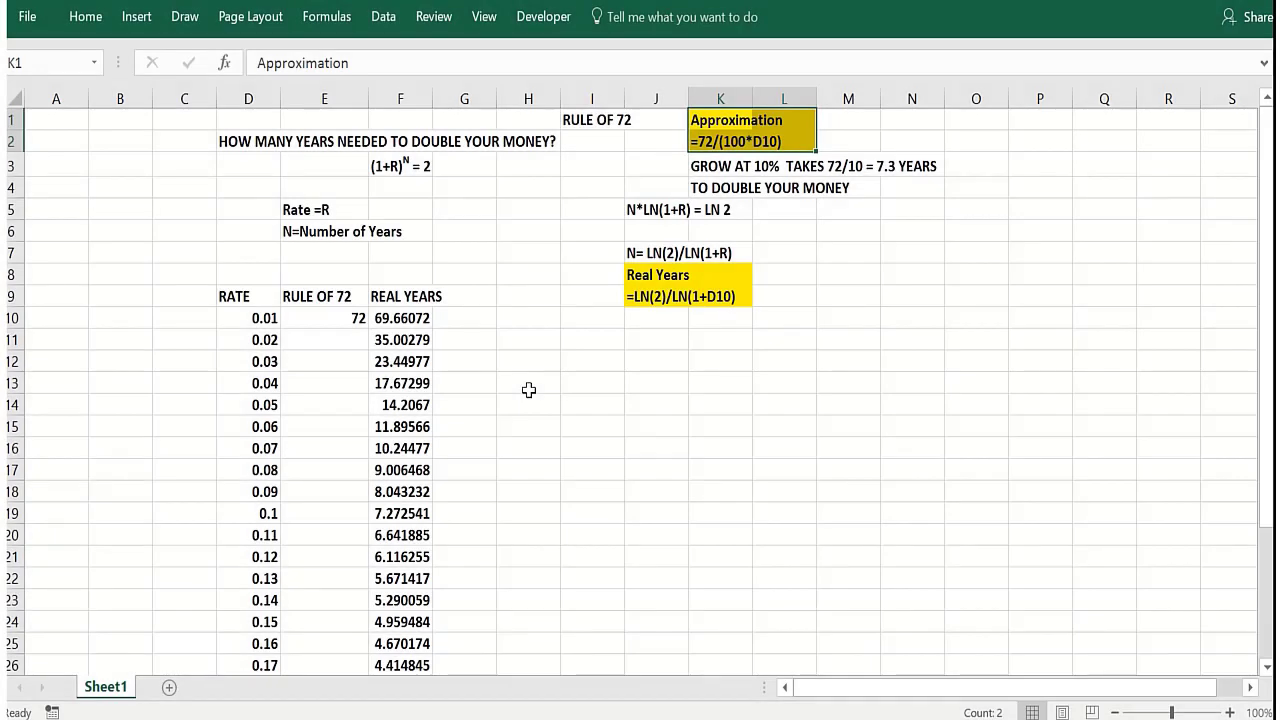
# Change 7.3 to 7.2 in K3 so it reads 'GROW AT 10% TAKES 72/10 = 7.2 YEARS'
pyautogui.click(529, 388)
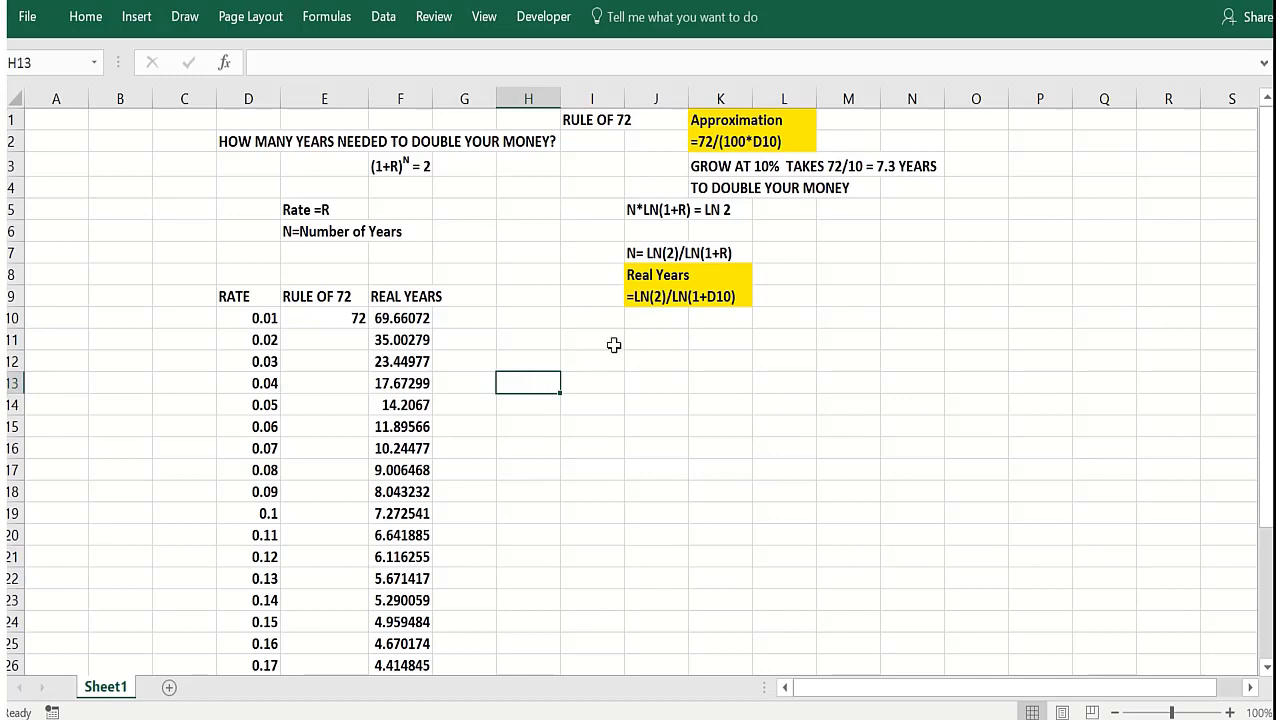
pyautogui.click(735, 165)
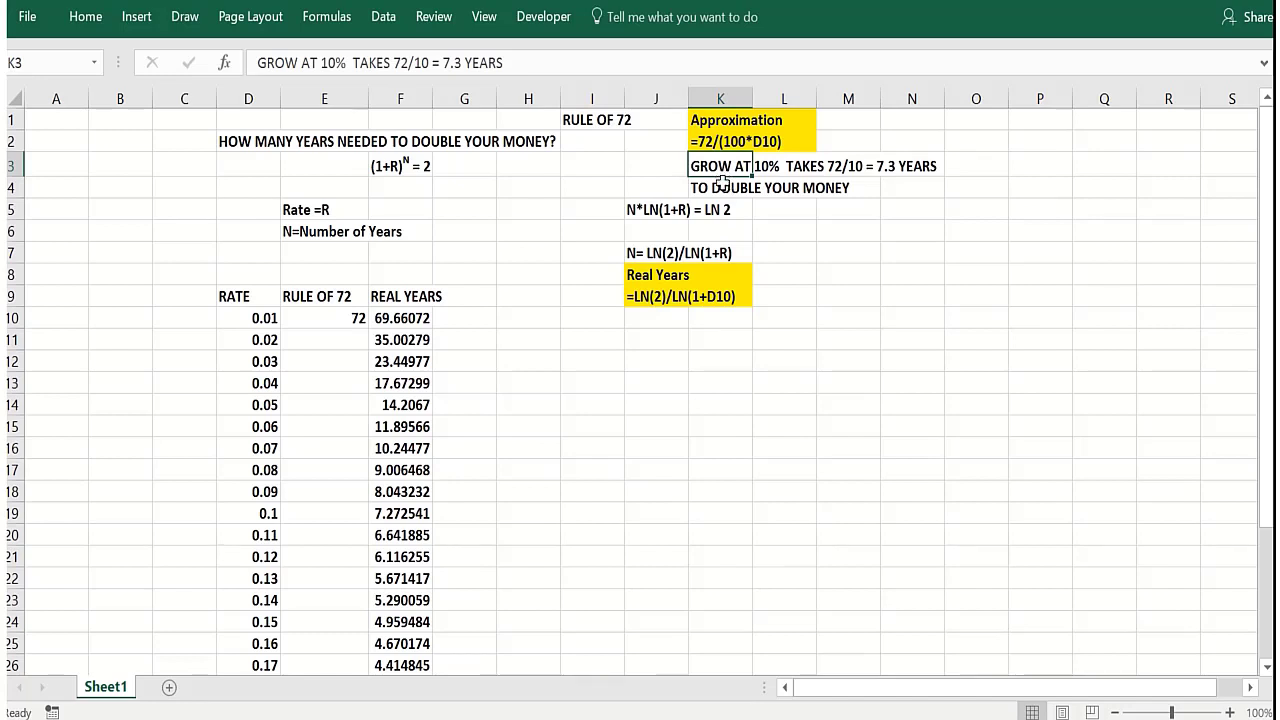
pyautogui.click(722, 184)
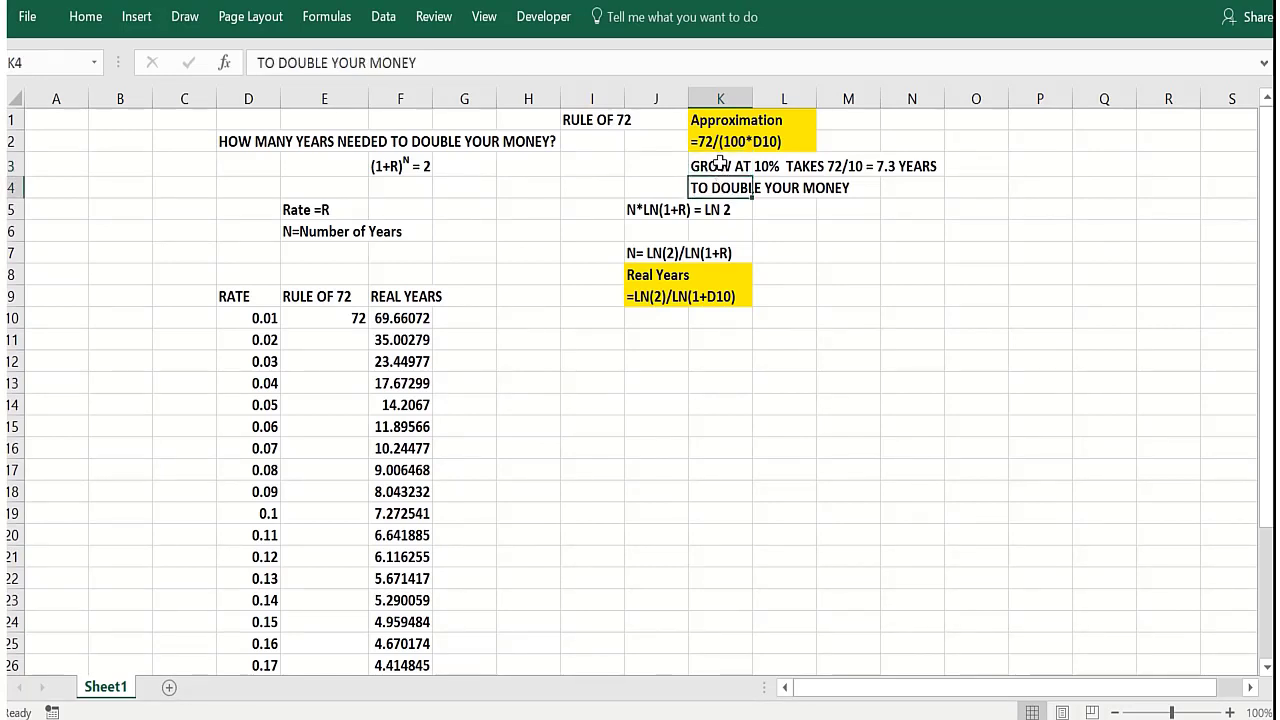
pyautogui.click(720, 165)
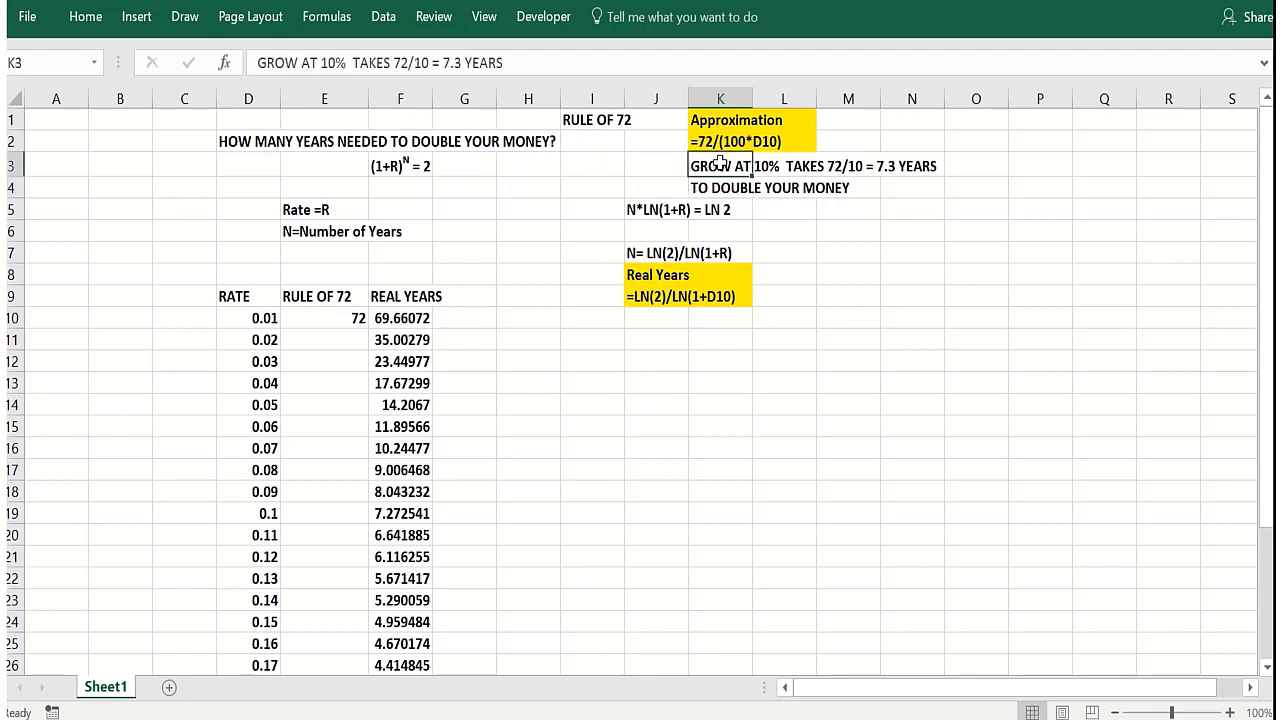
pyautogui.click(457, 63)
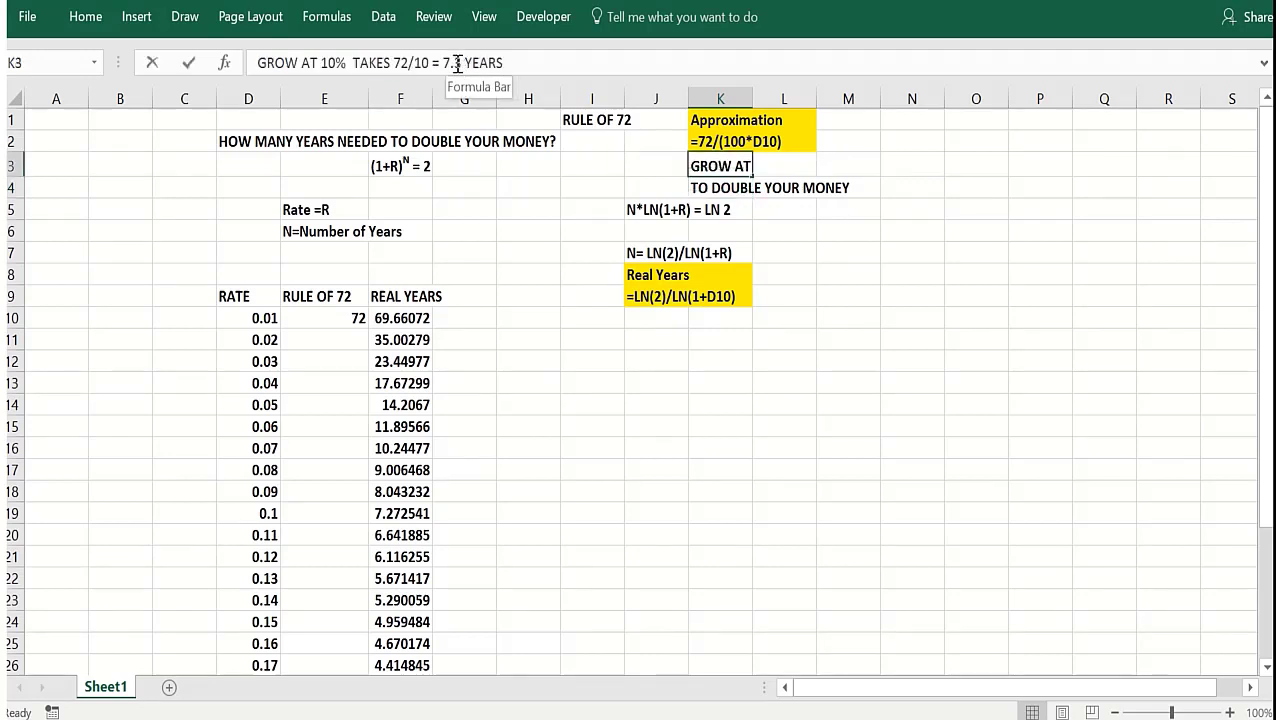
pyautogui.moveTo(455, 63); pyautogui.dragTo(461, 63)
pyautogui.write('2')
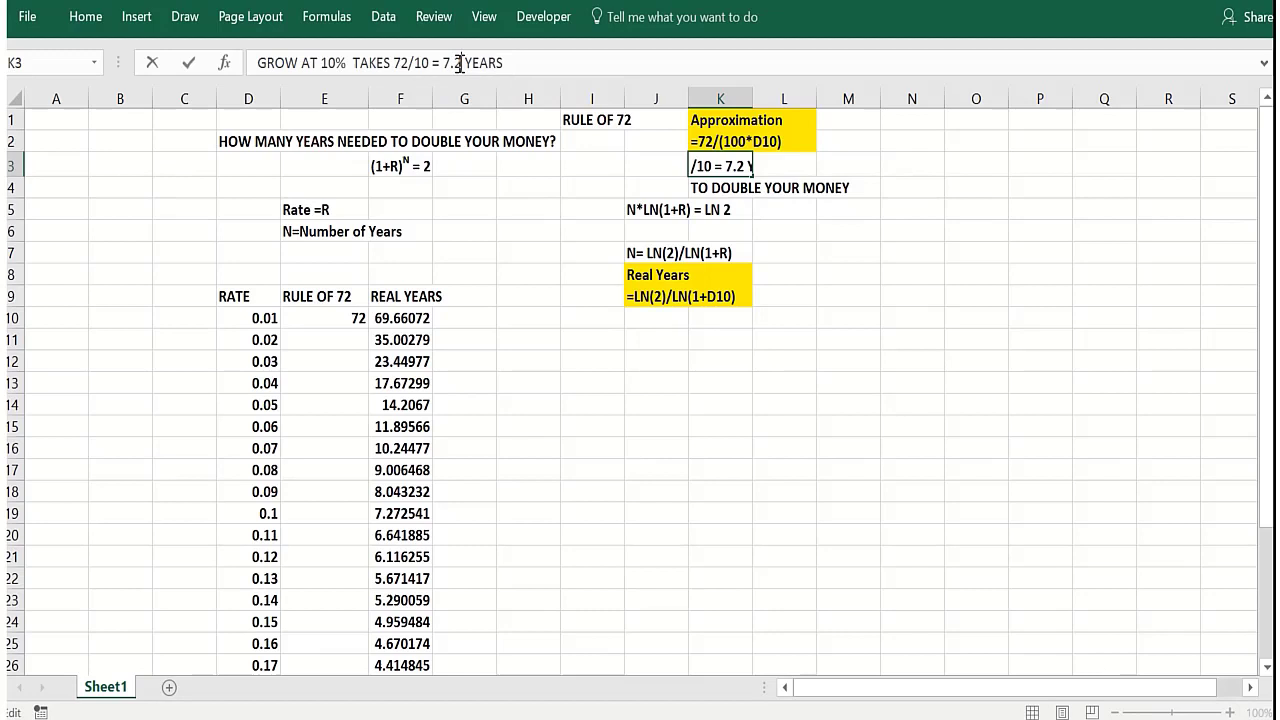
pyautogui.press('Return')
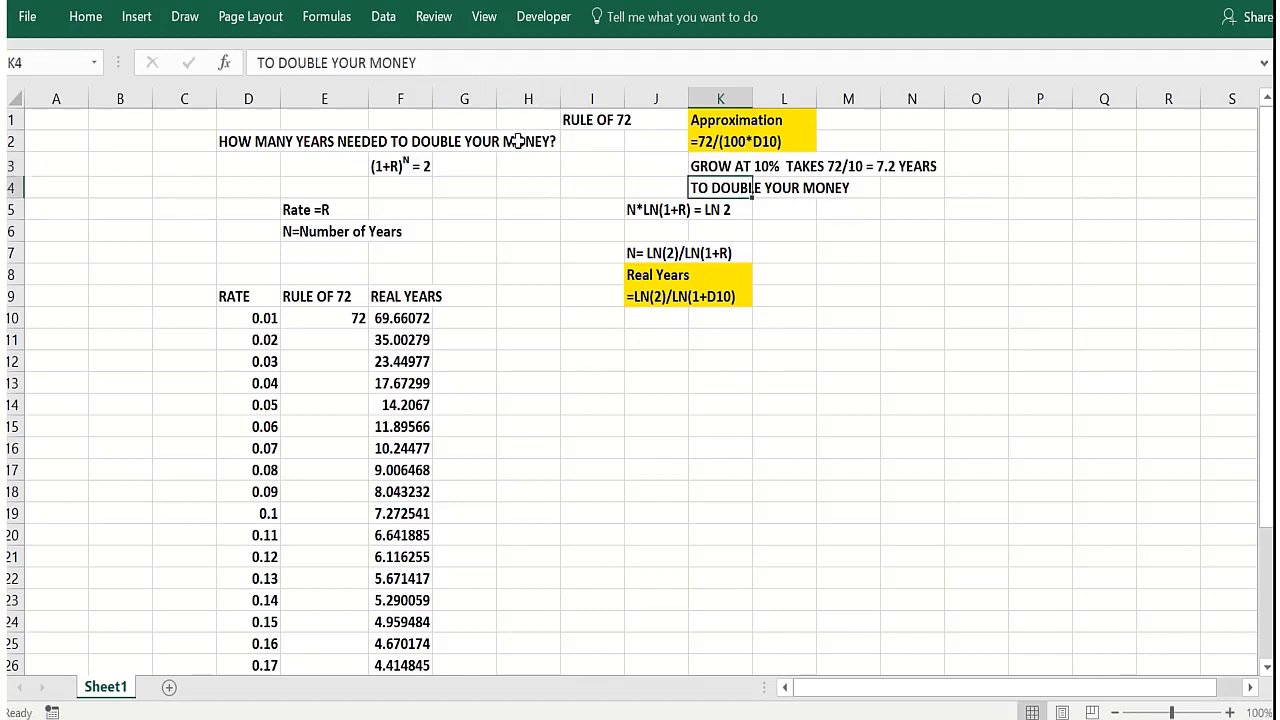
pyautogui.click(863, 250)
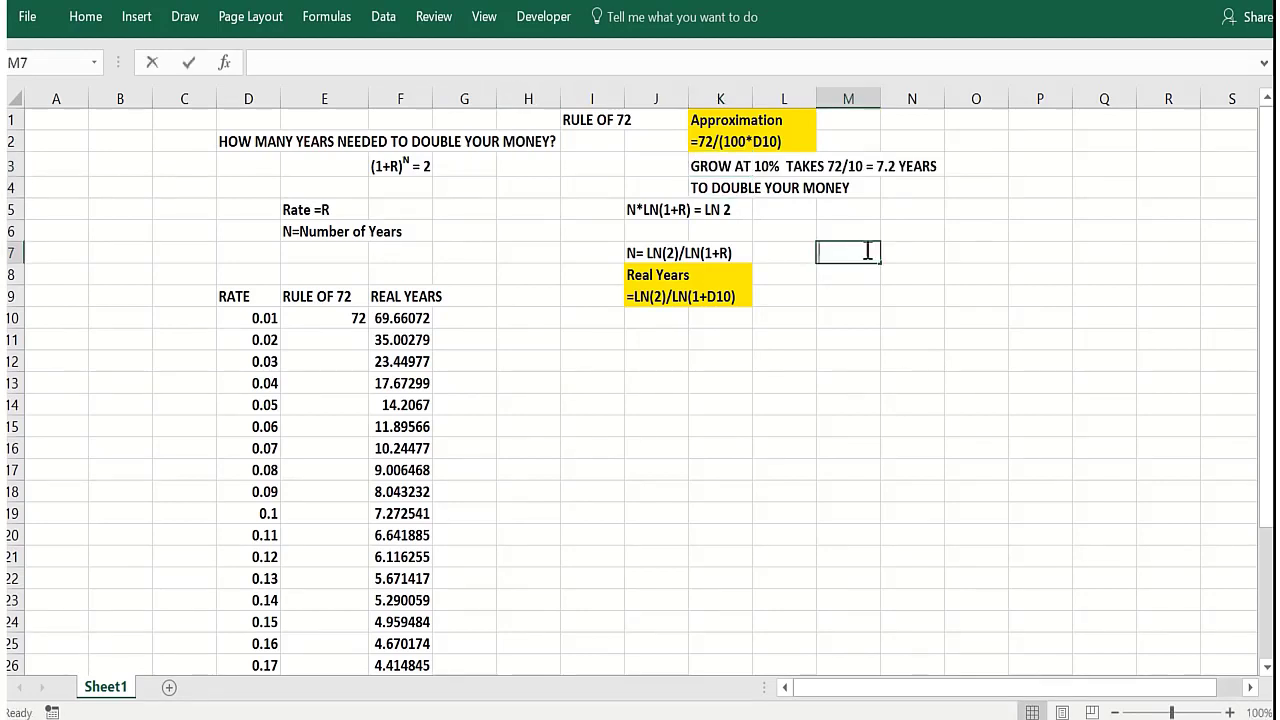
# Enter 1.1 in M7 followed by a superscript 7 set through Format Cells
pyautogui.write('1.1')
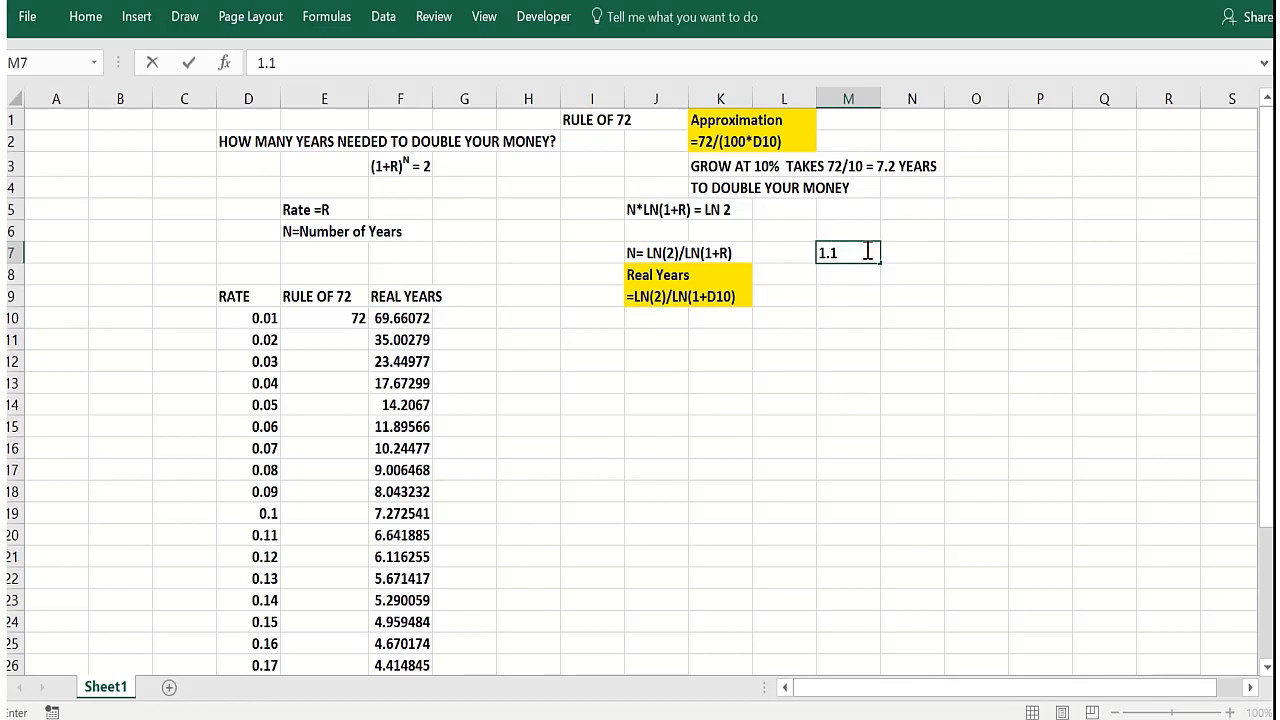
pyautogui.hotkey('ctrl', '1')
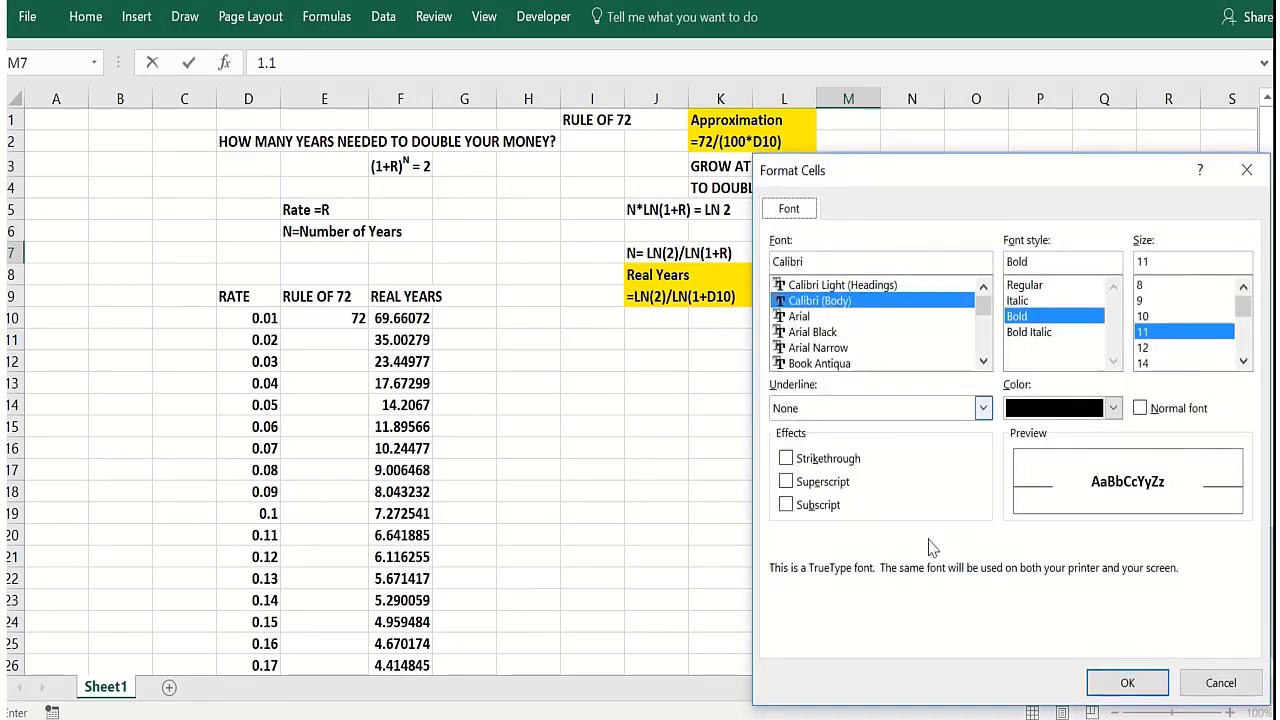
pyautogui.click(787, 481)
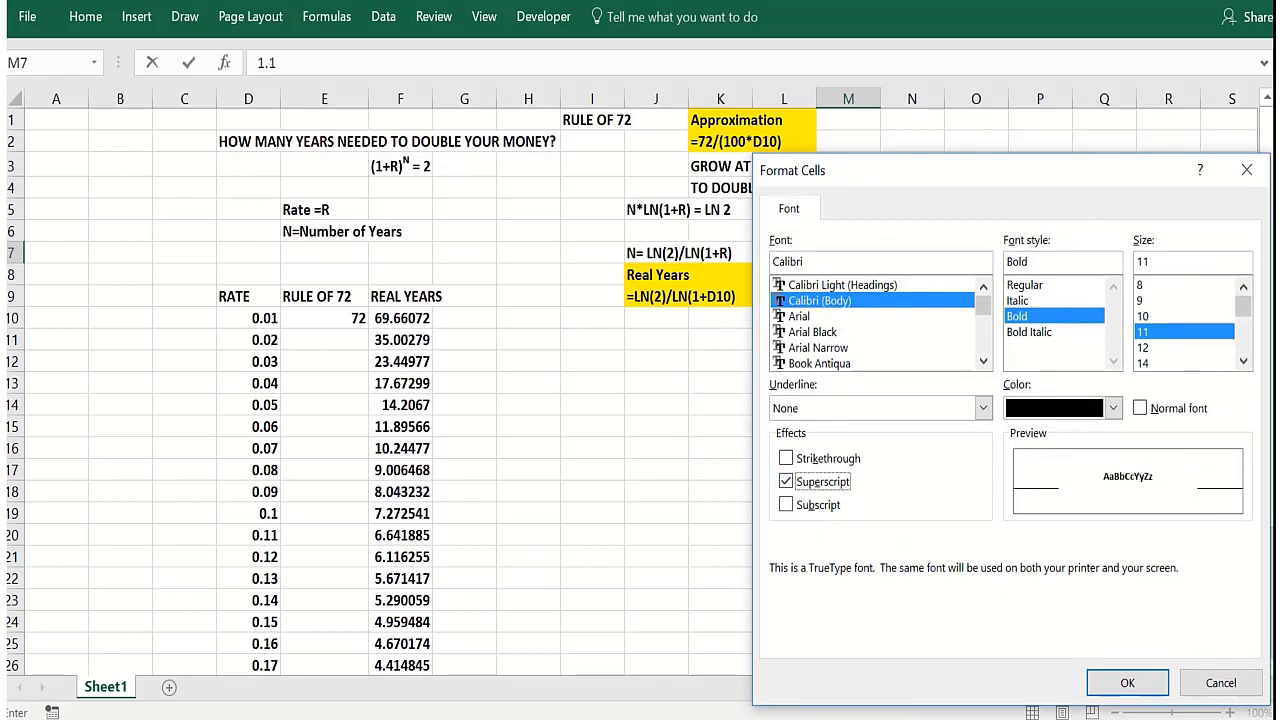
pyautogui.click(1126, 692)
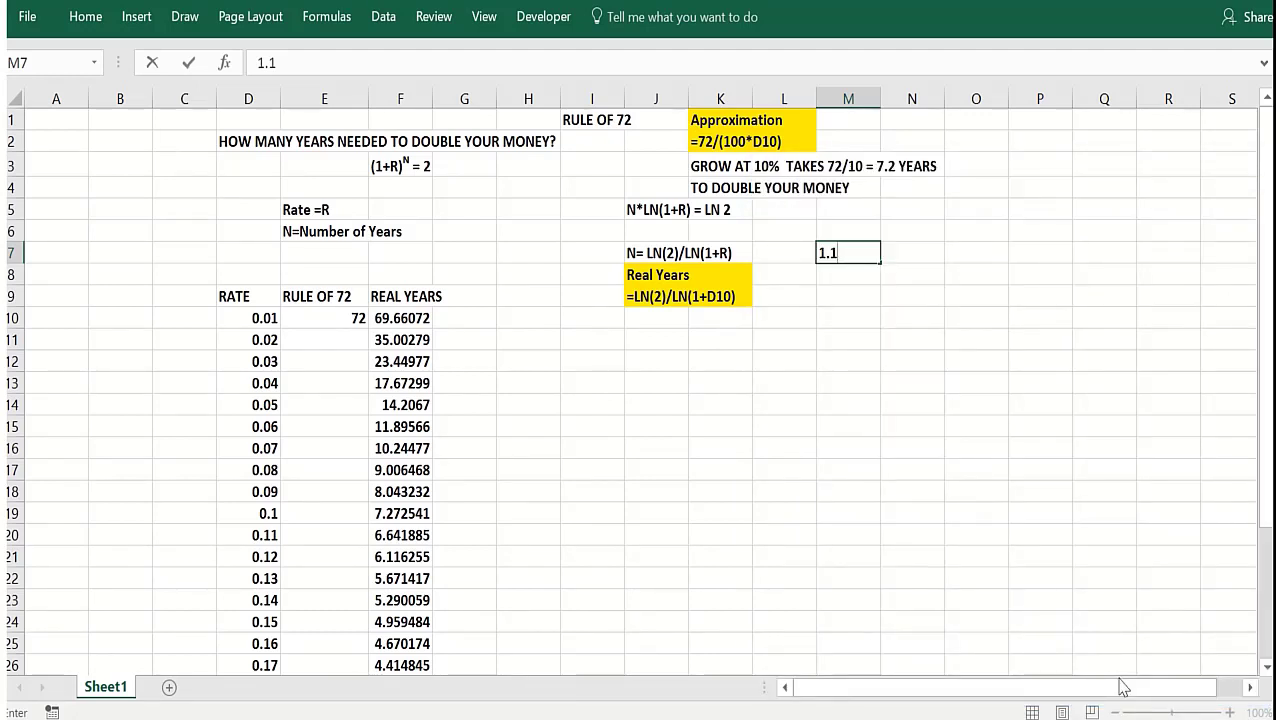
pyautogui.write('7')
pyautogui.hotkey('ctrl', '1')
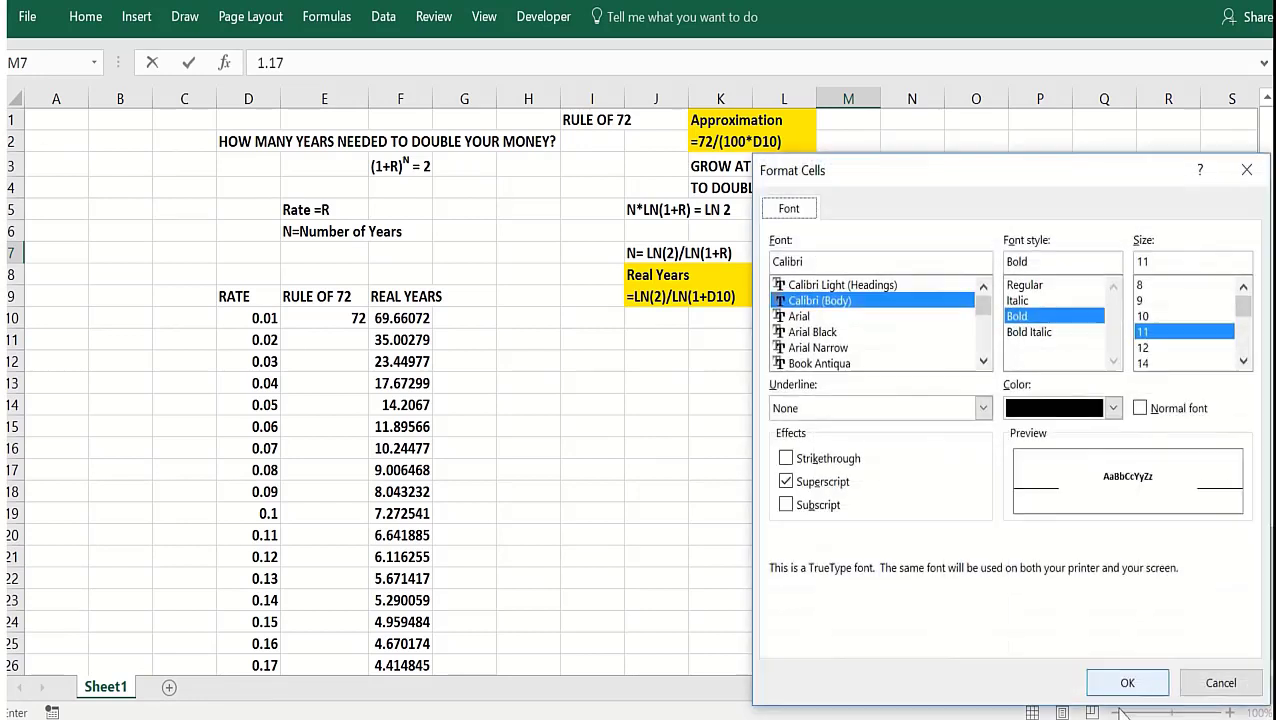
pyautogui.click(787, 482)
pyautogui.click(1128, 684)
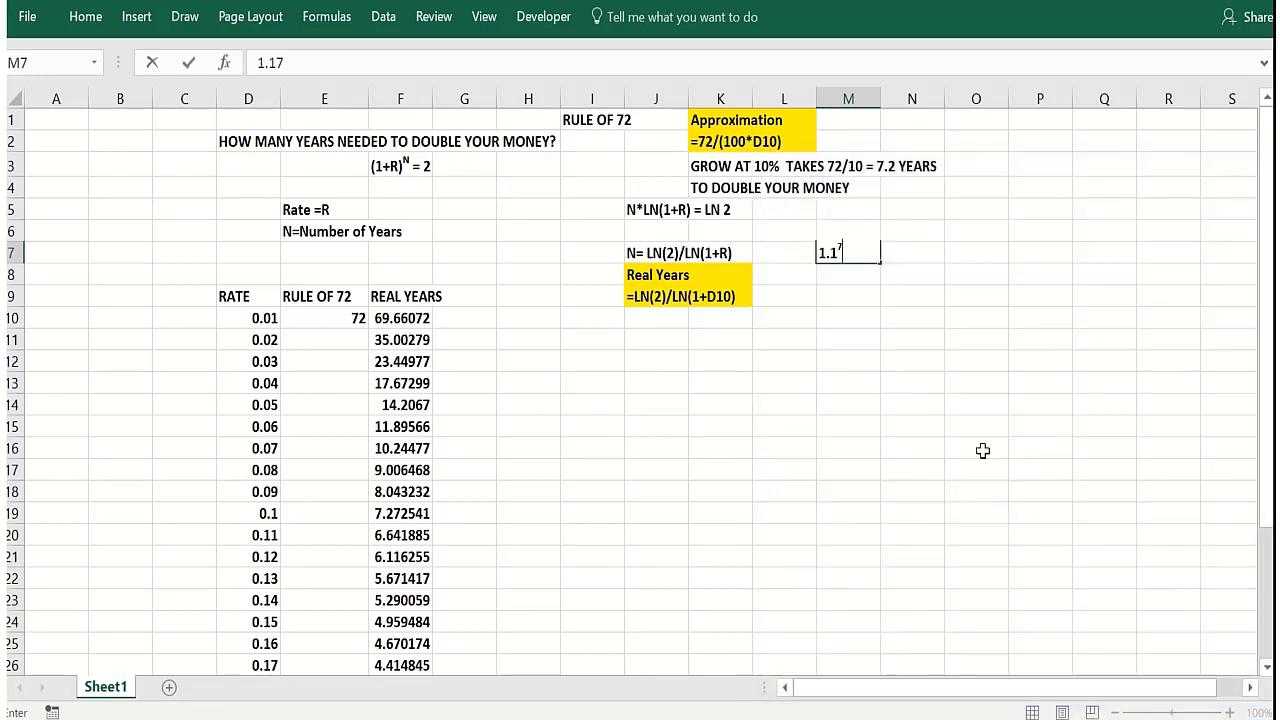
# Add the note 'is around 2' in M8
pyautogui.click(849, 274)
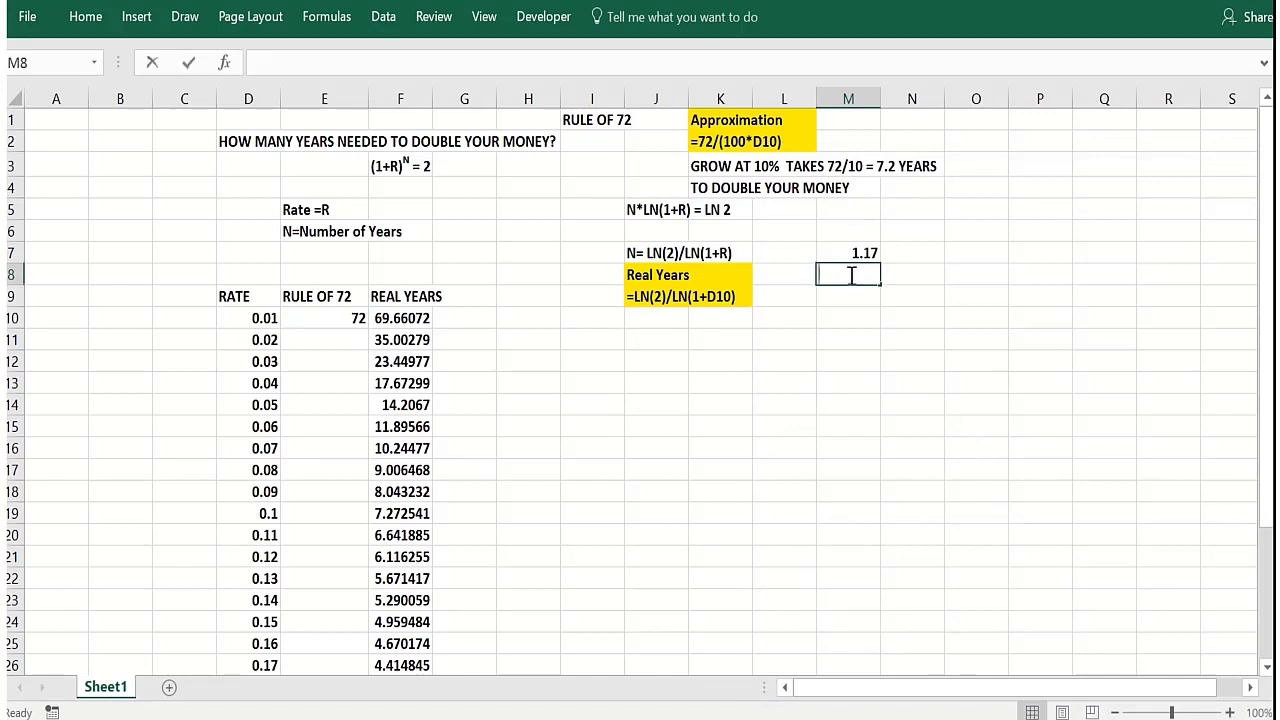
pyautogui.write('is around 2')
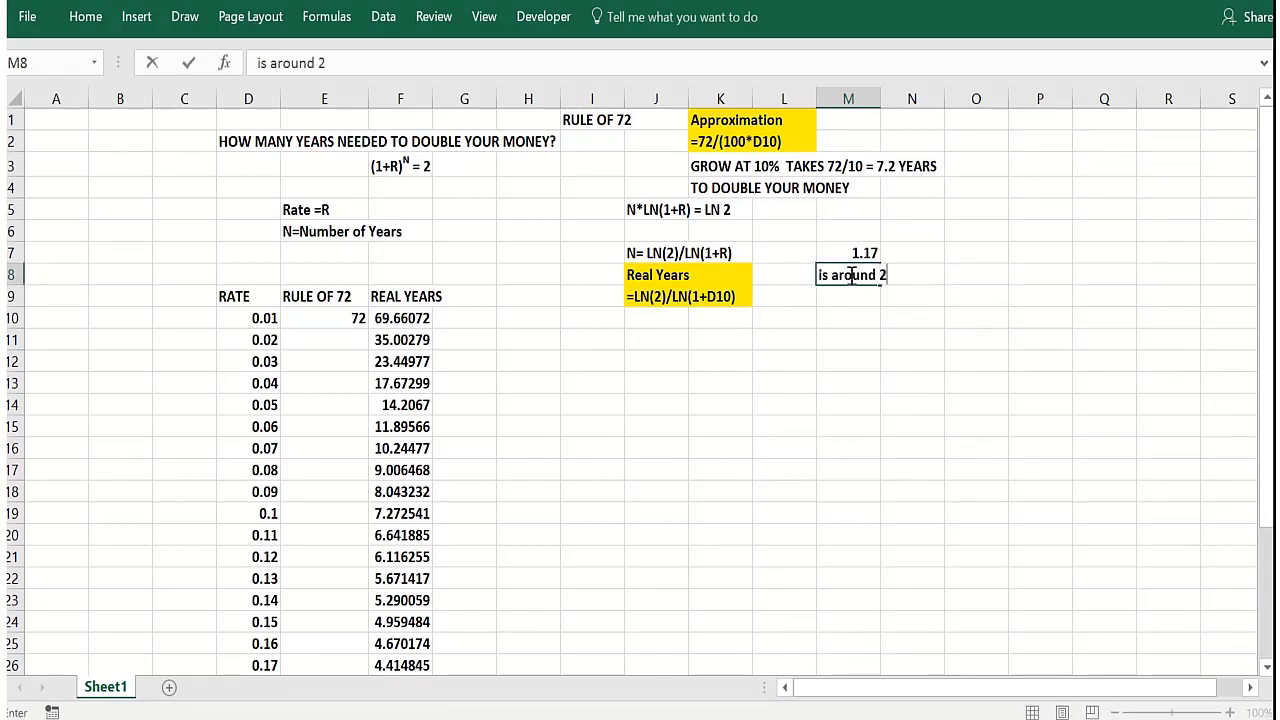
pyautogui.press('Return')
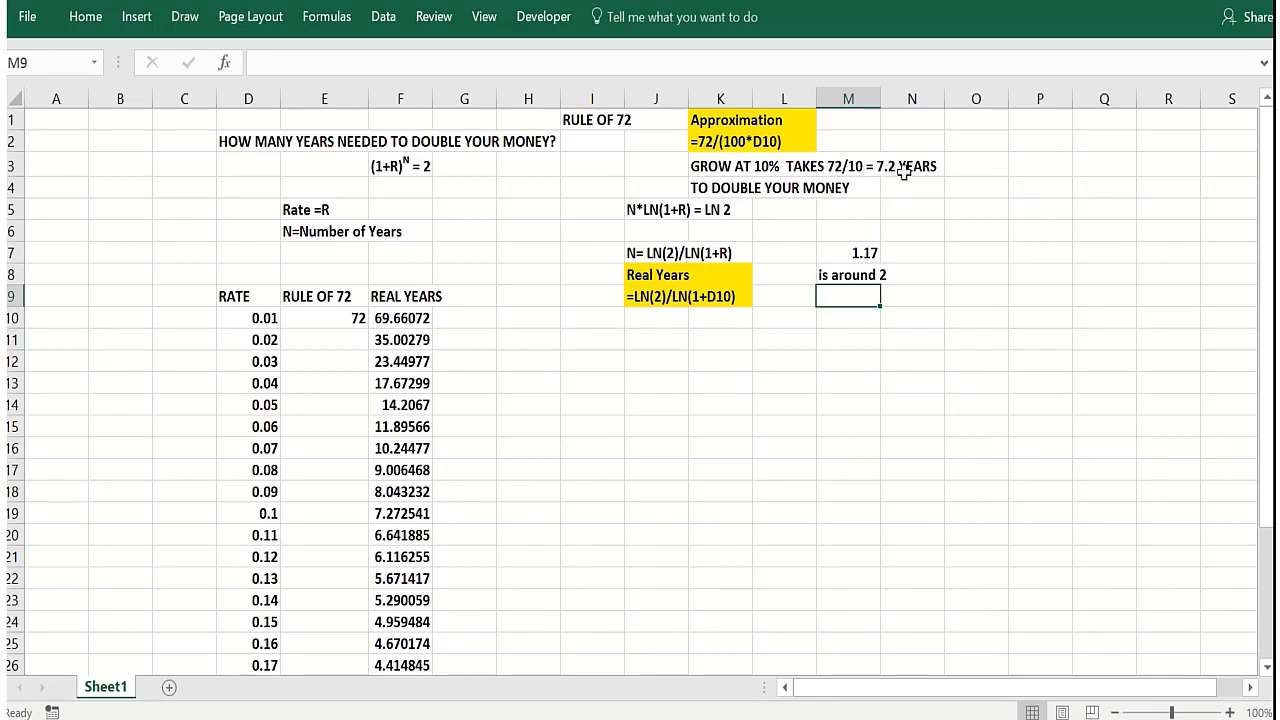
# Rewrite M7 so it reads 1.1^7
pyautogui.click(844, 254)
pyautogui.click(287, 63)
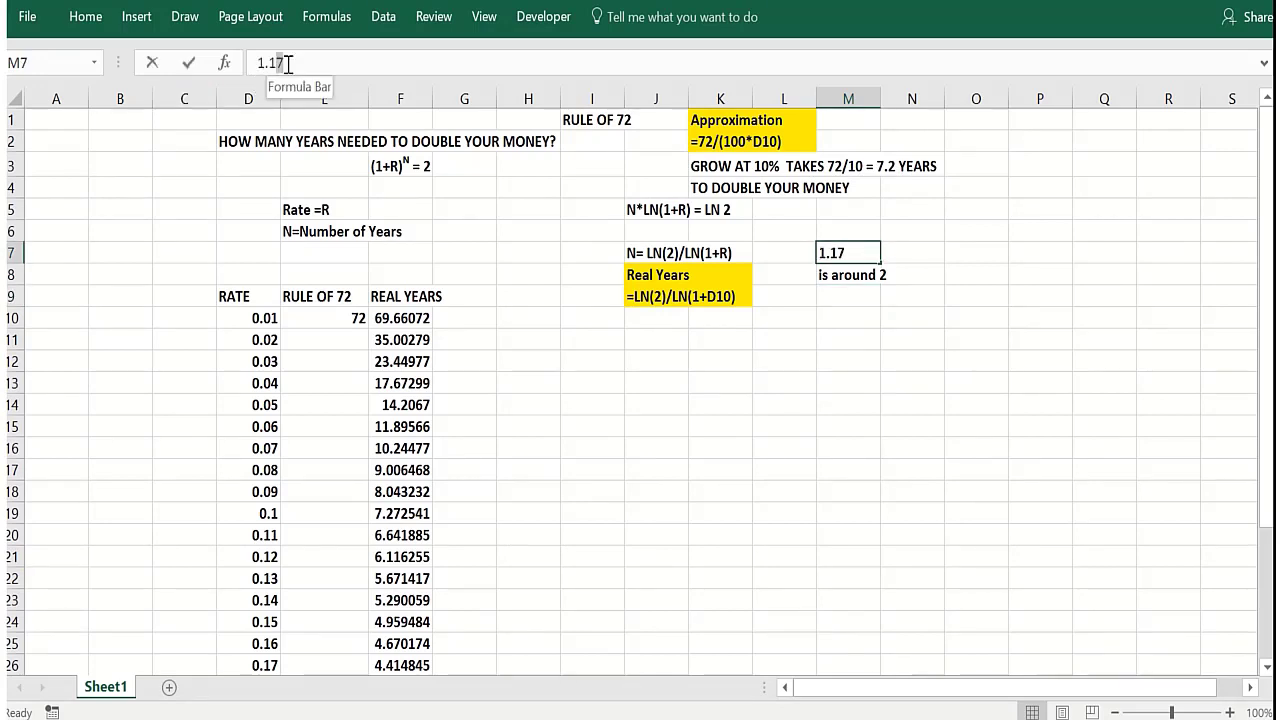
pyautogui.press('BackSpace')
pyautogui.write('^')
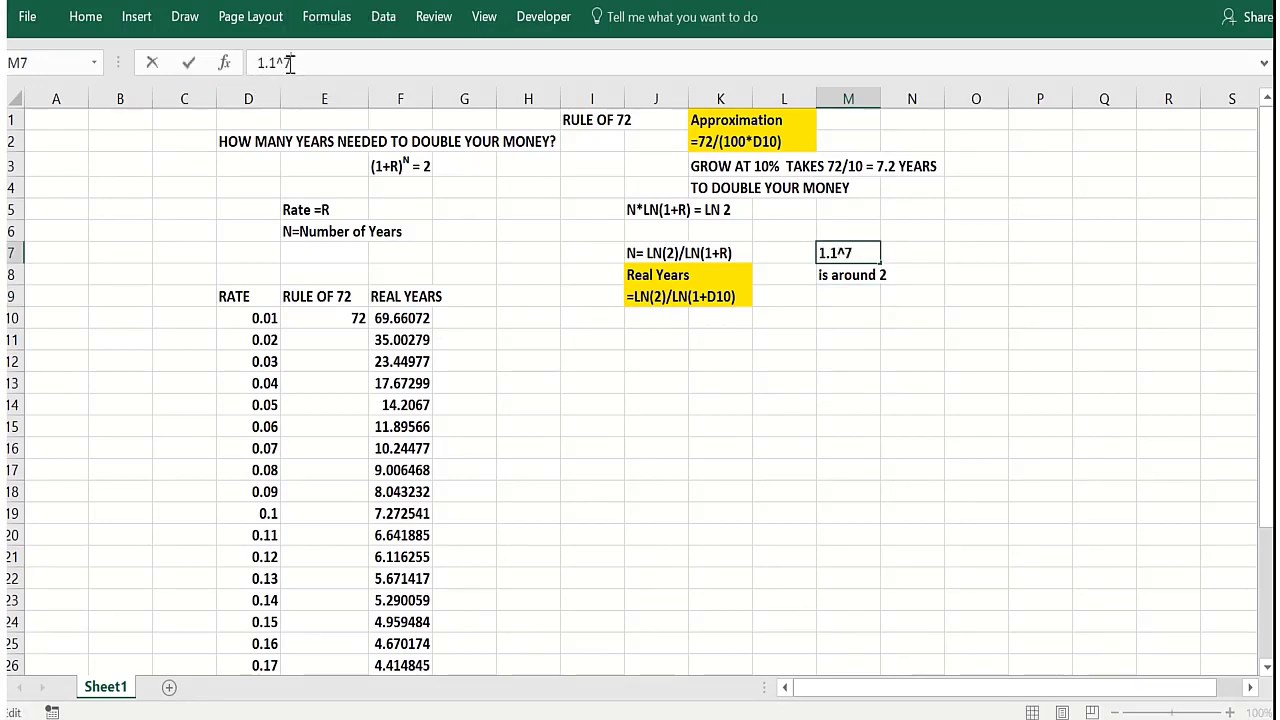
pyautogui.press('Return')
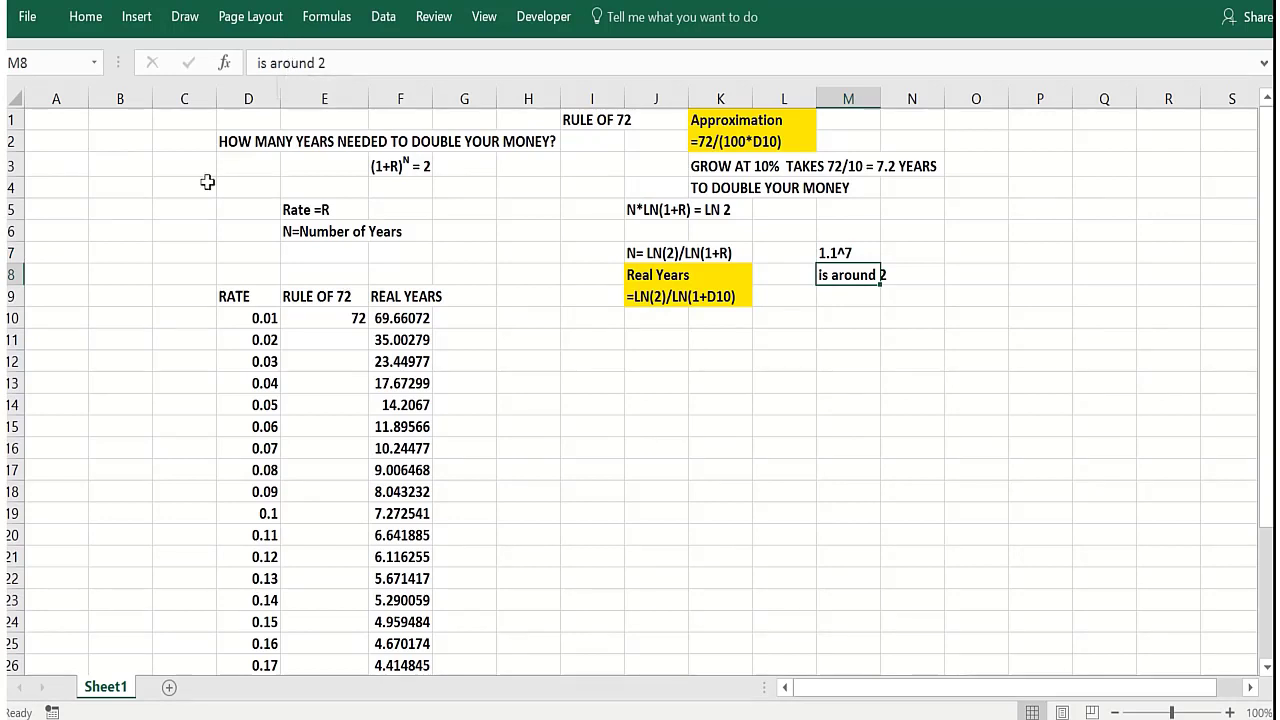
pyautogui.click(591, 407)
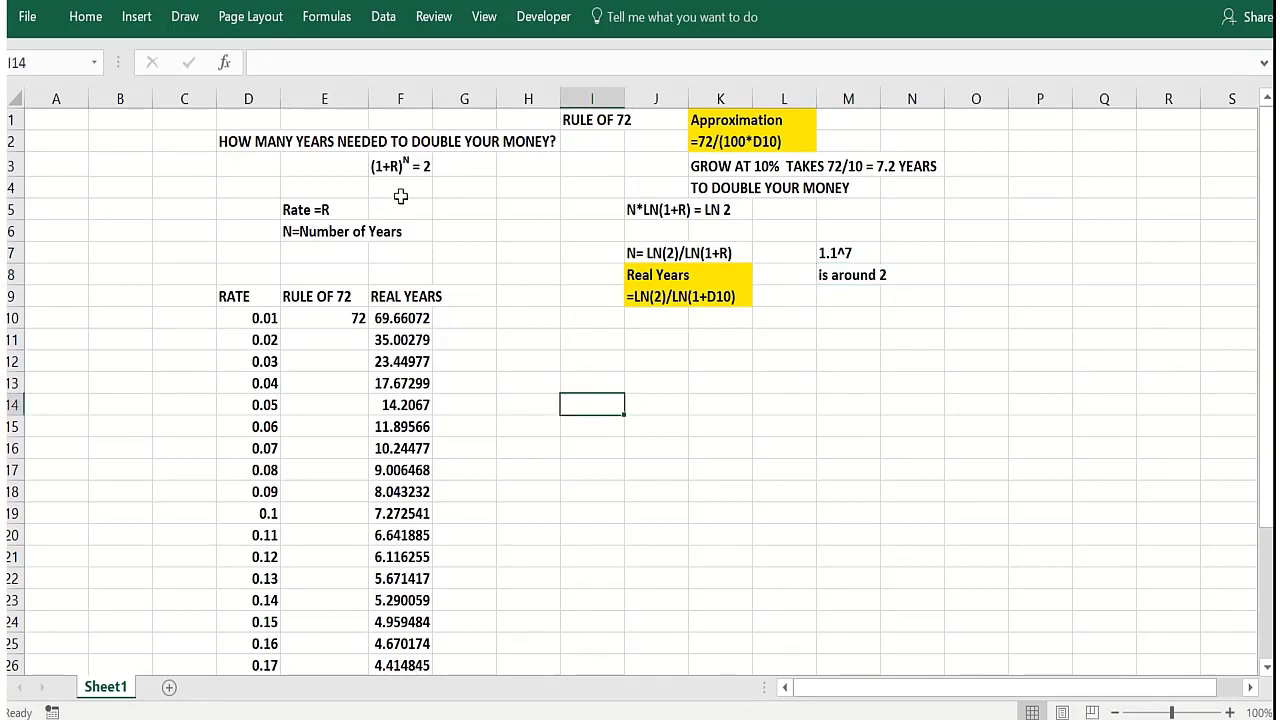
# Delete everything in columns E:F from row 10 down, then return to the top of the table
pyautogui.moveTo(357, 320); pyautogui.dragTo(398, 318)
pyautogui.doubleClick(432, 328)
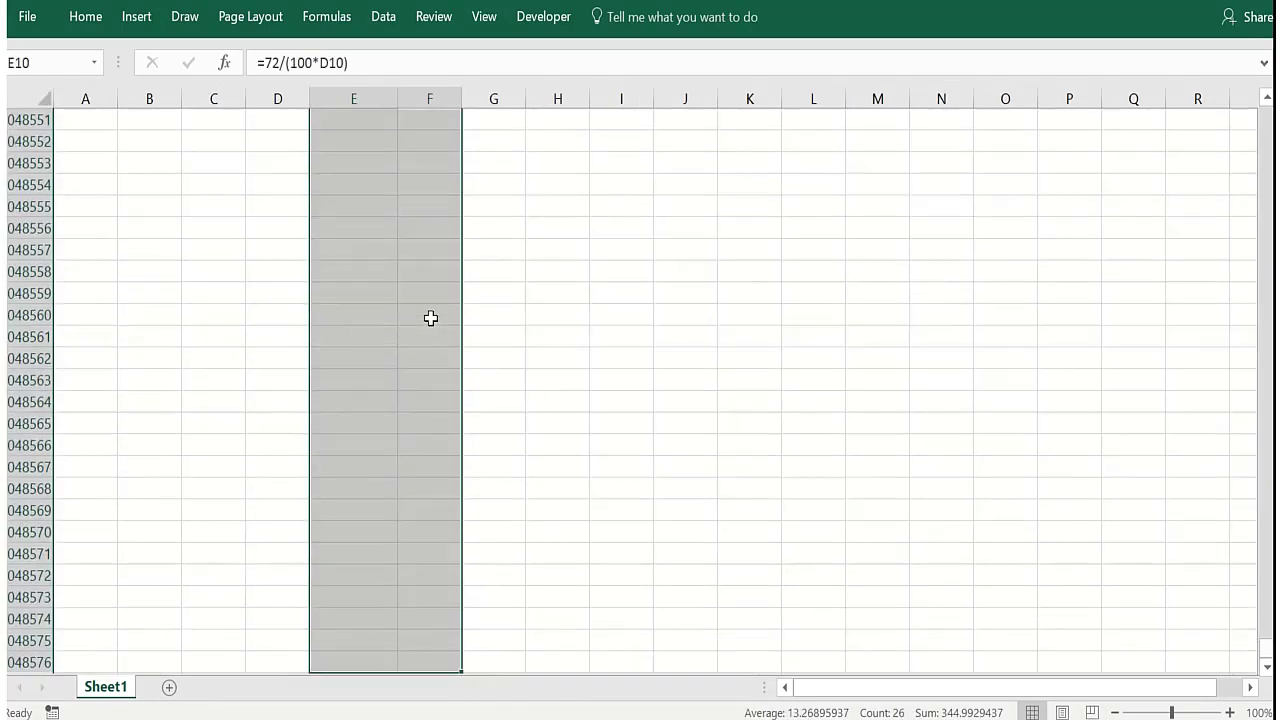
pyautogui.scroll(2, 431, 325)
pyautogui.click(402, 317)
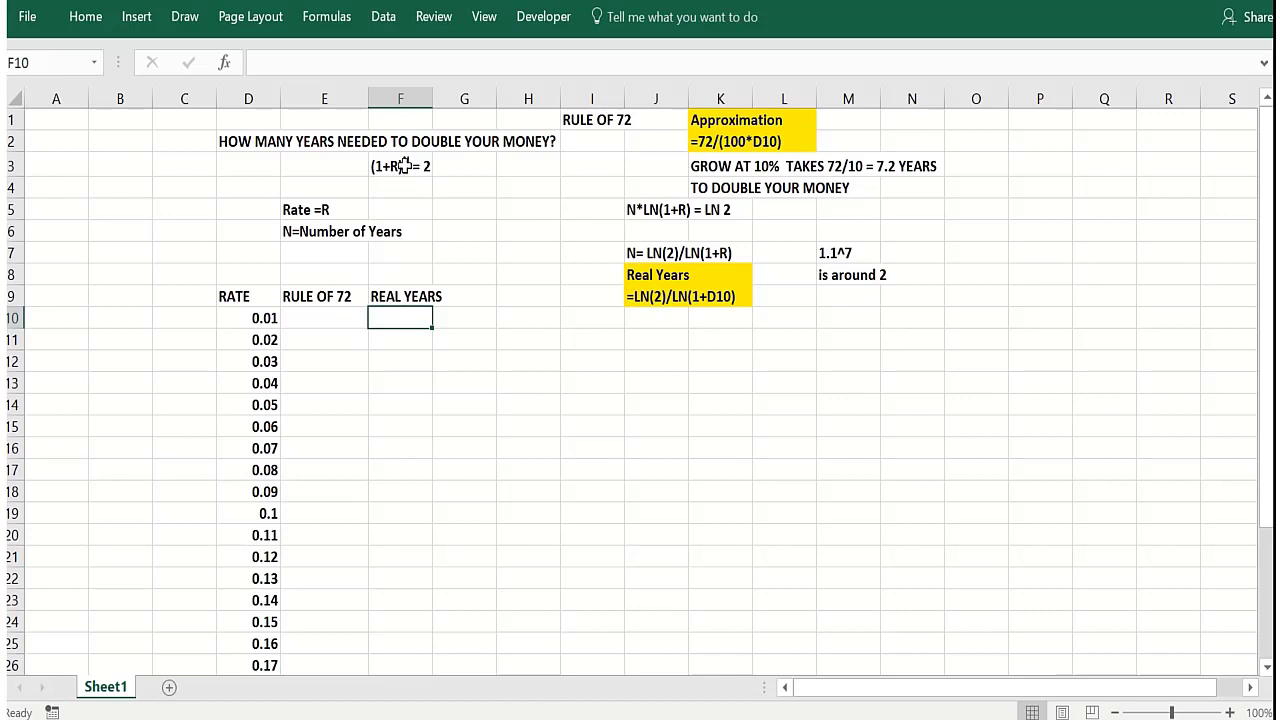
pyautogui.click(401, 191)
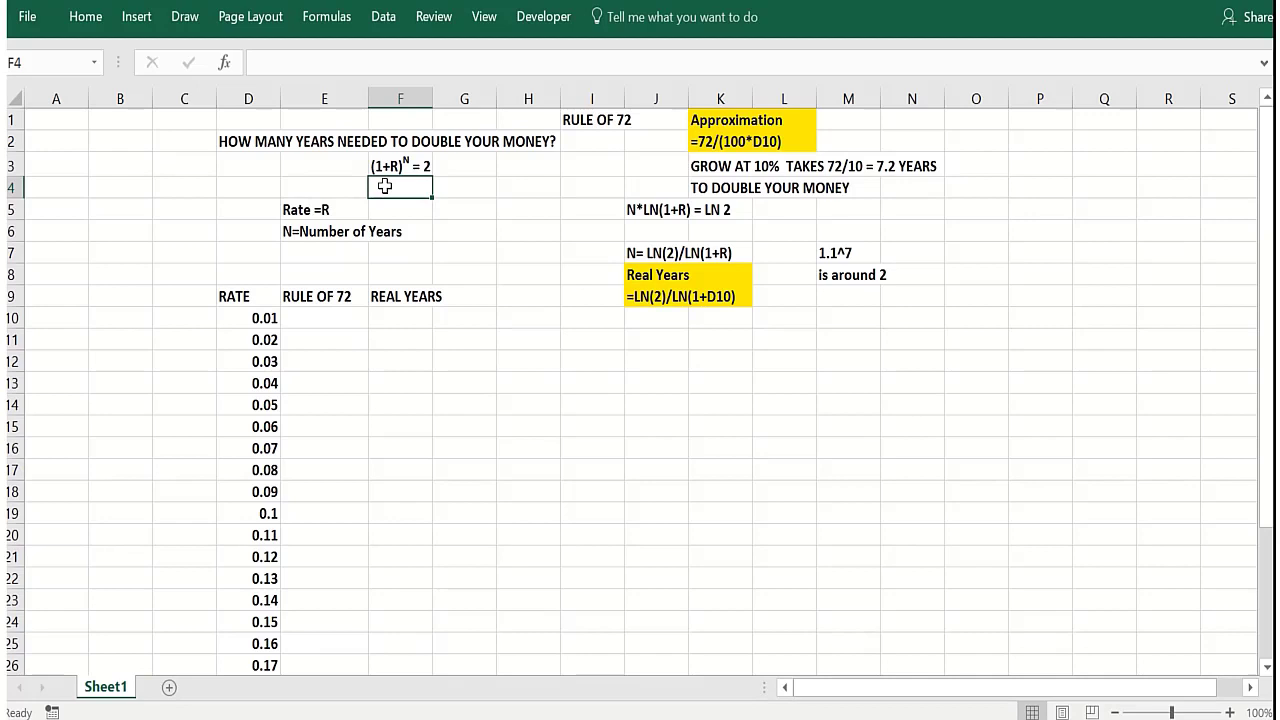
pyautogui.click(467, 253)
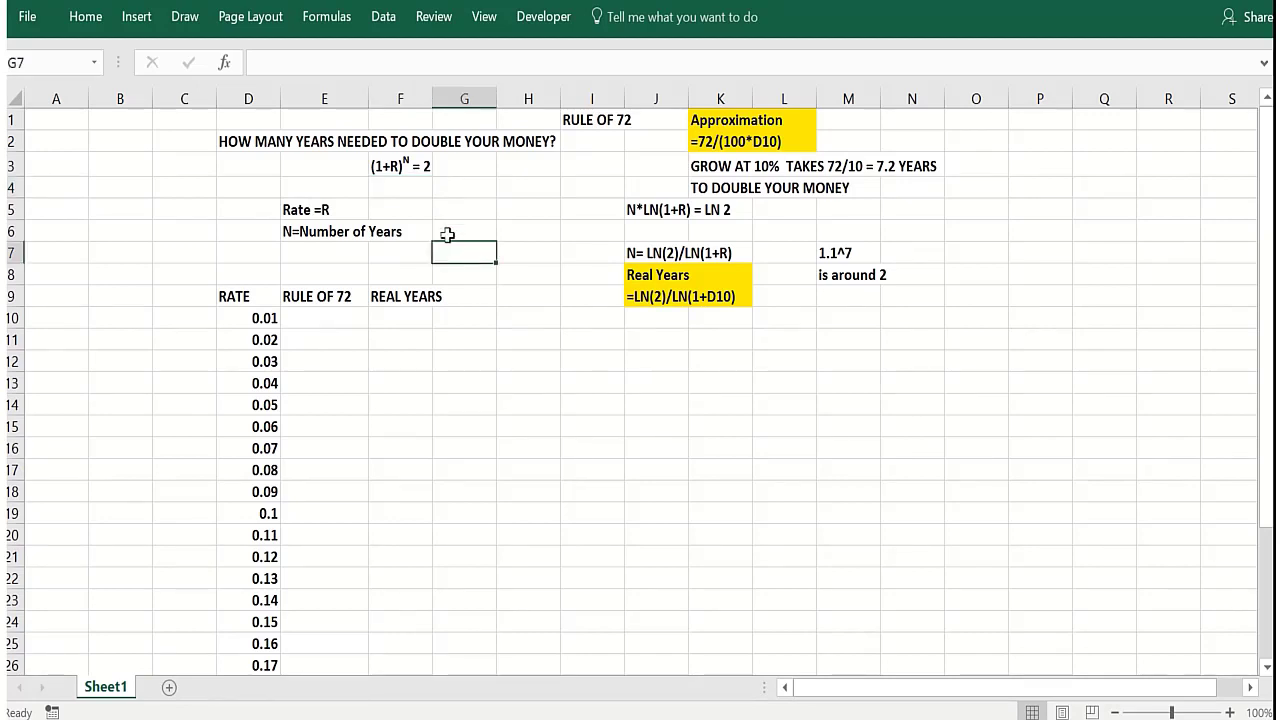
pyautogui.click(396, 189)
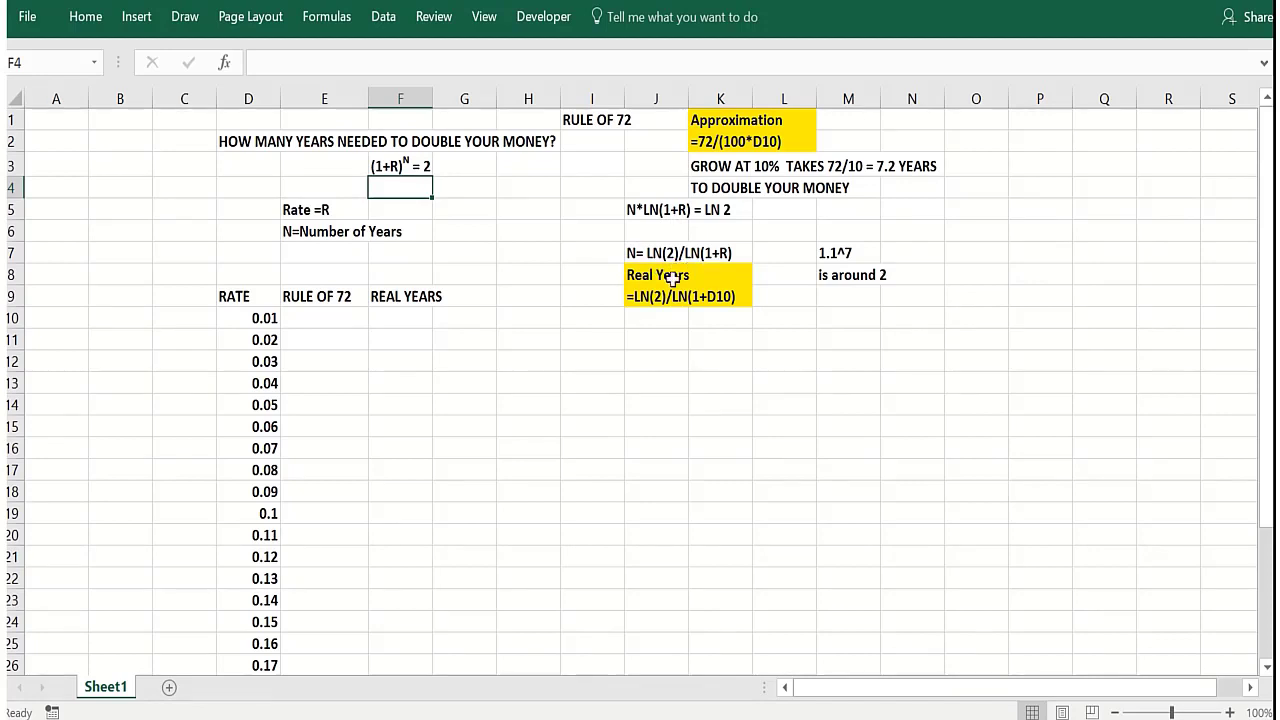
pyautogui.click(708, 145)
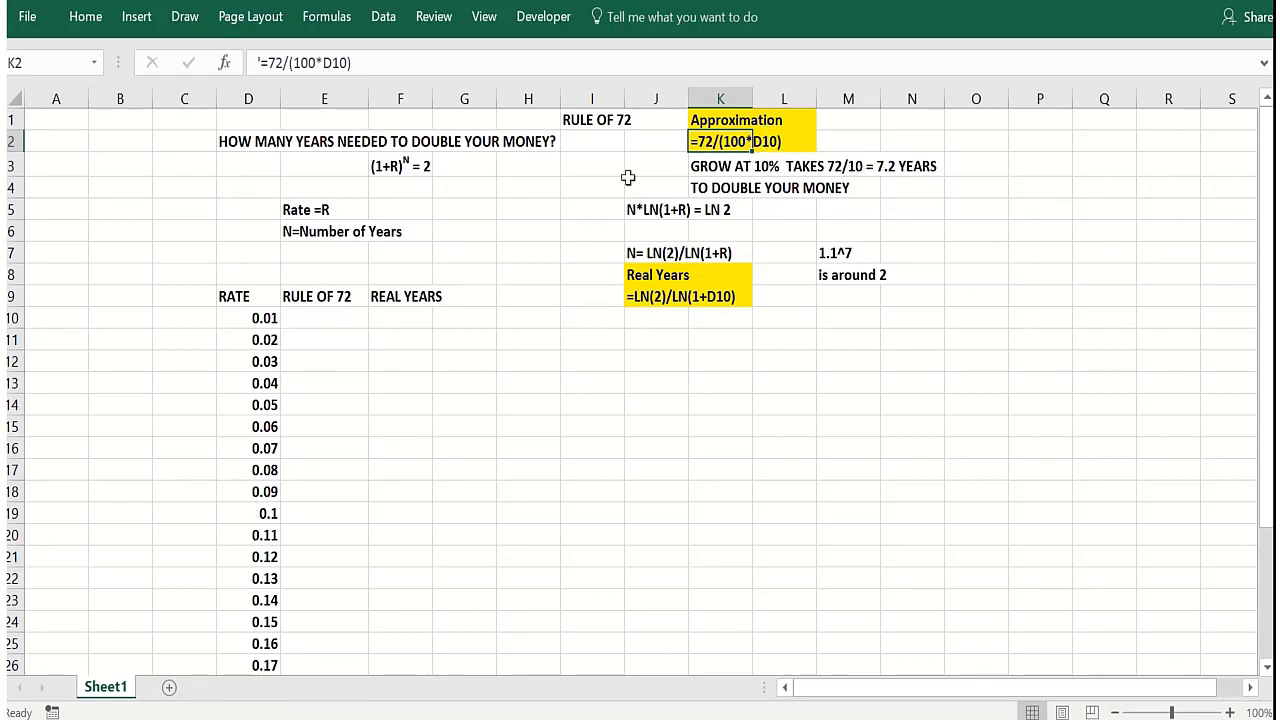
# Enter =72/(100*D10) in E10, giving 72 for rate 0.01
pyautogui.click(330, 315)
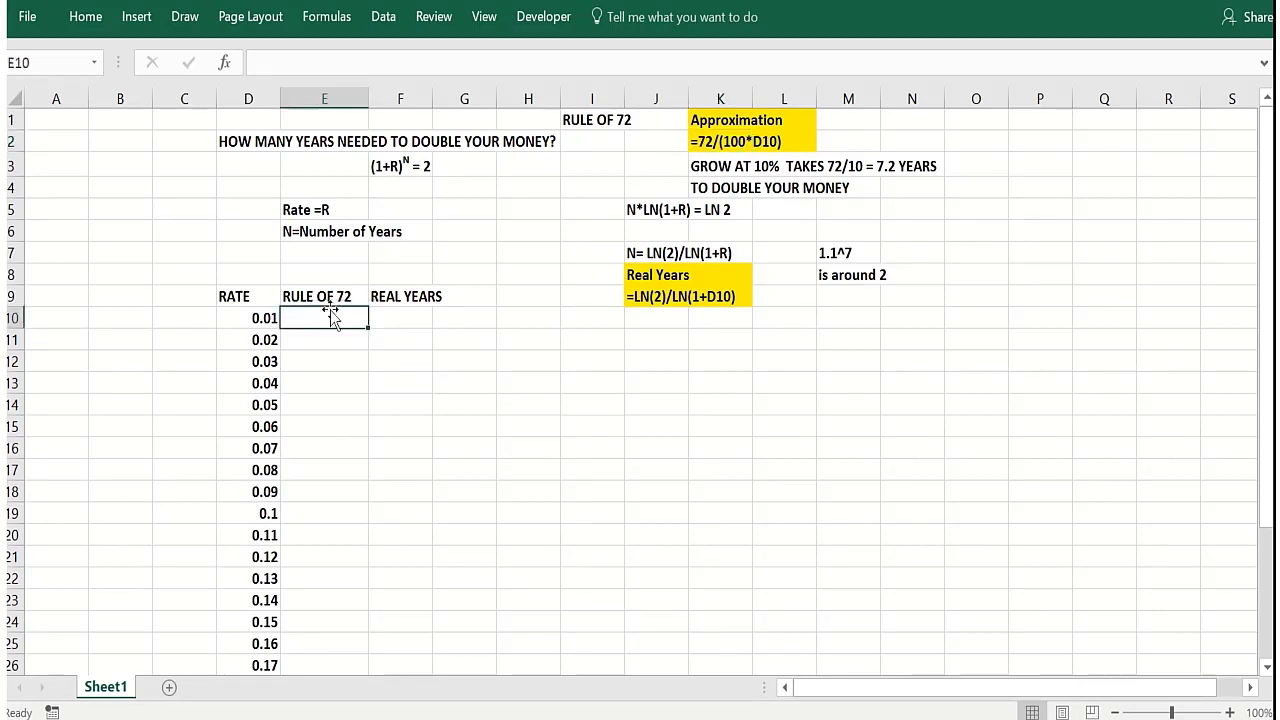
pyautogui.write('=7')
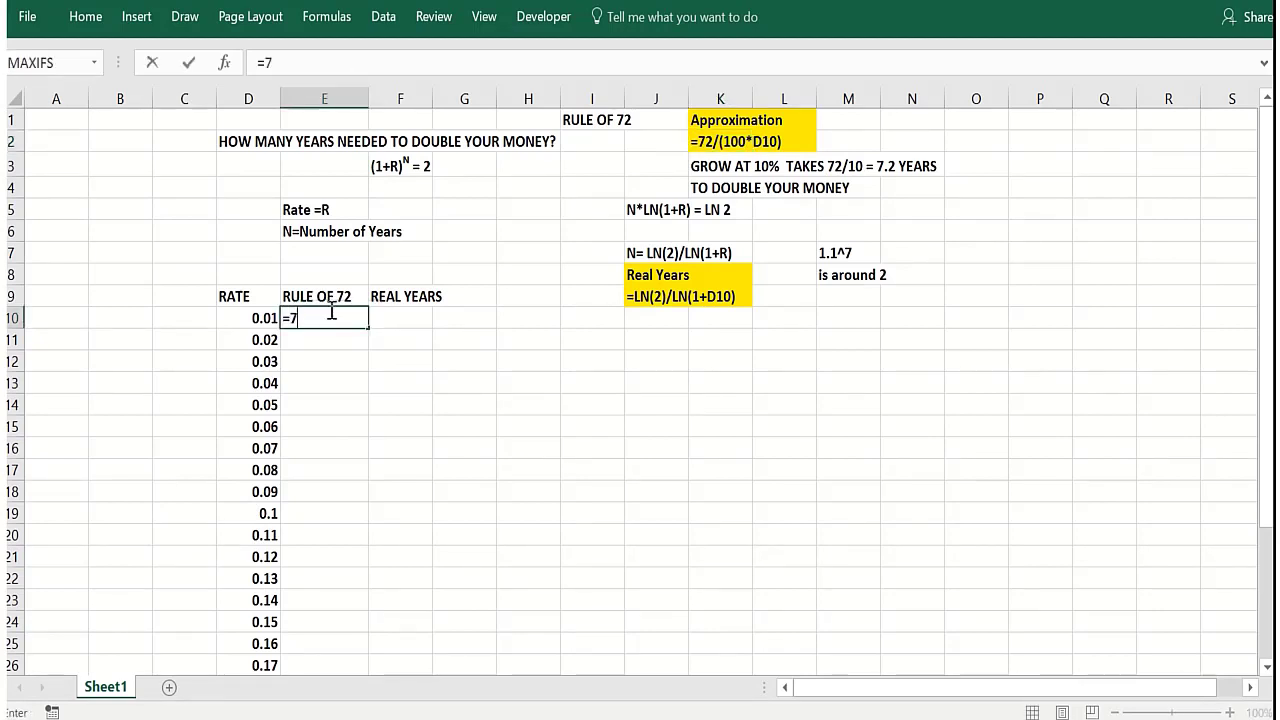
pyautogui.write('2/(100*')
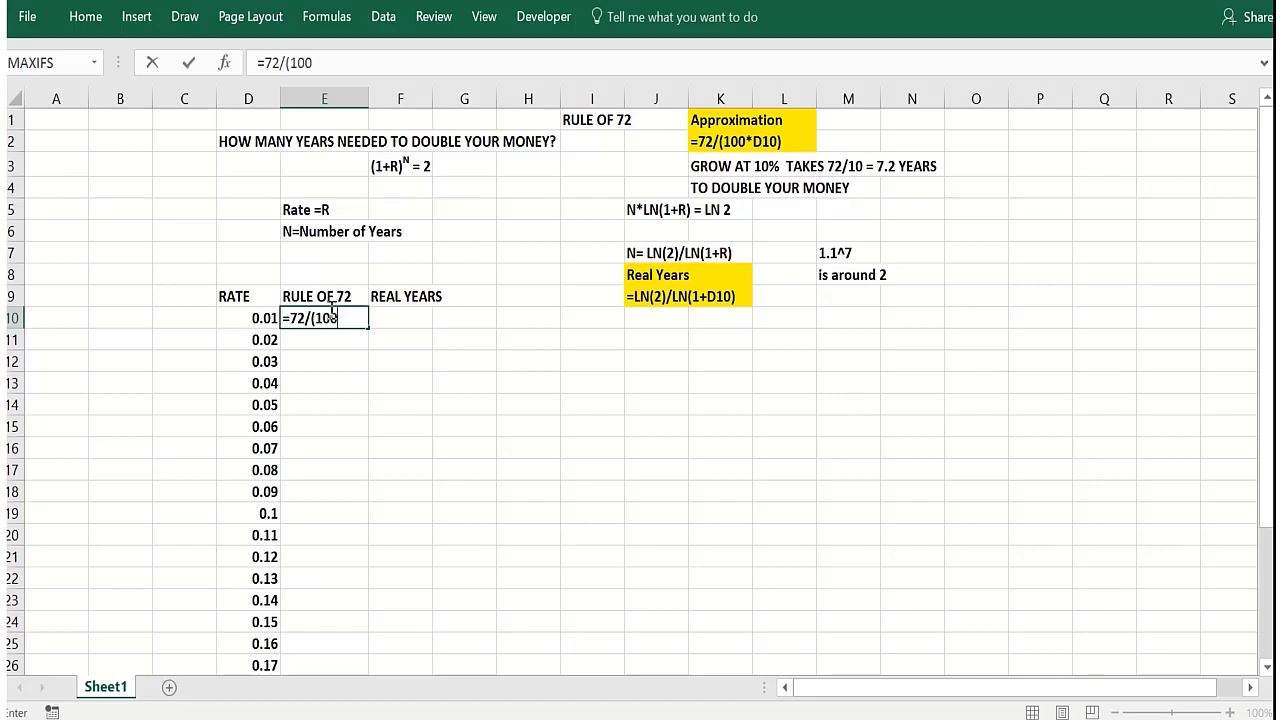
pyautogui.click(245, 318)
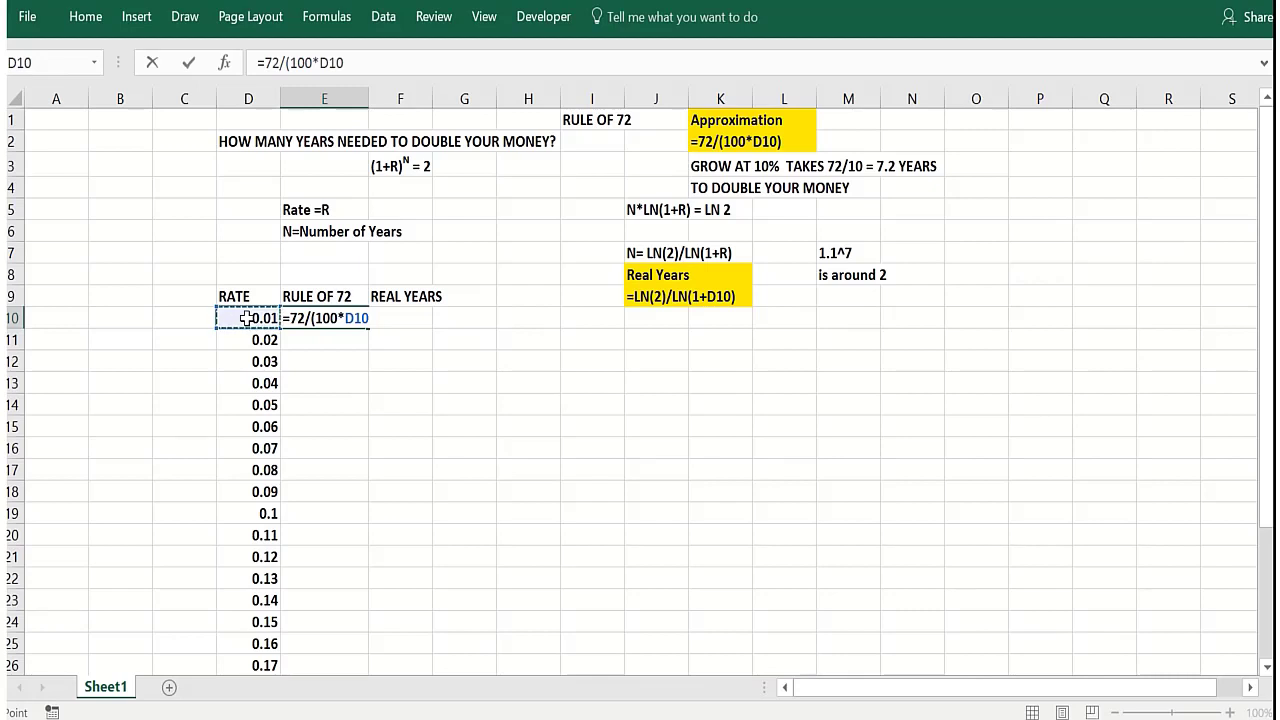
pyautogui.write(')')
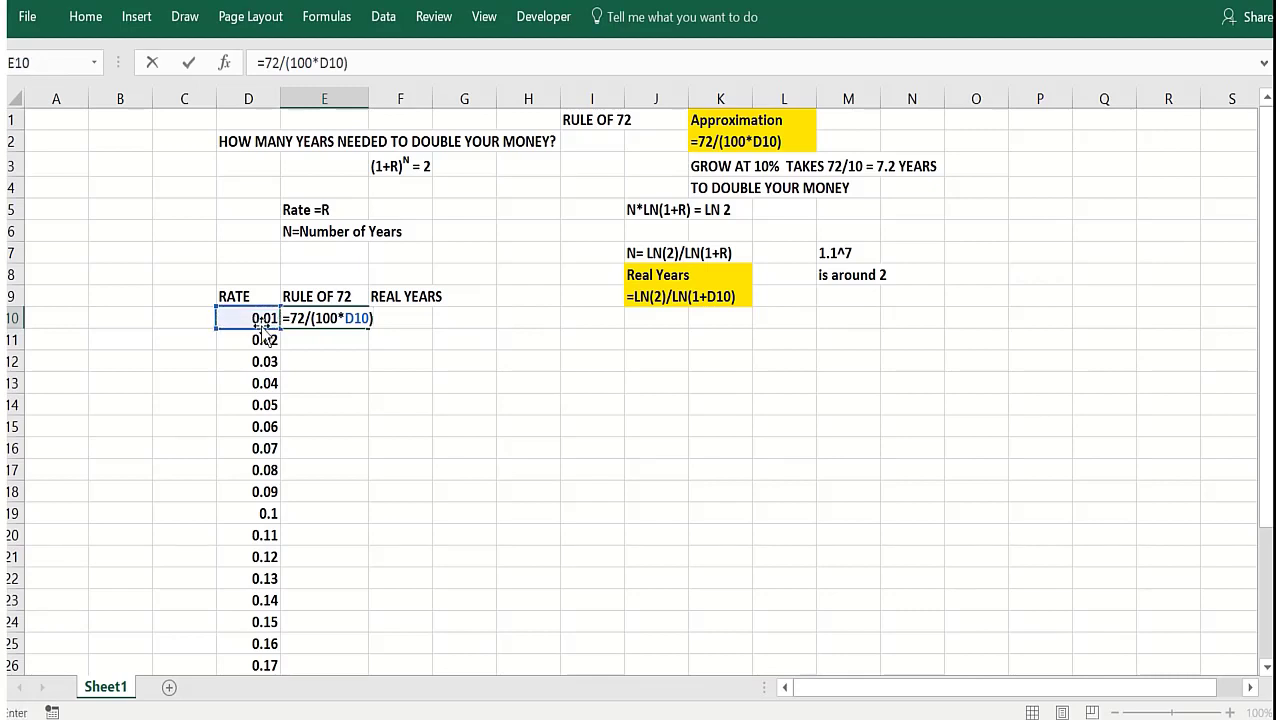
pyautogui.press('Return')
# Fill the E10 formula down column E, confirming 7.2 at rate 0.1
pyautogui.click(333, 318)
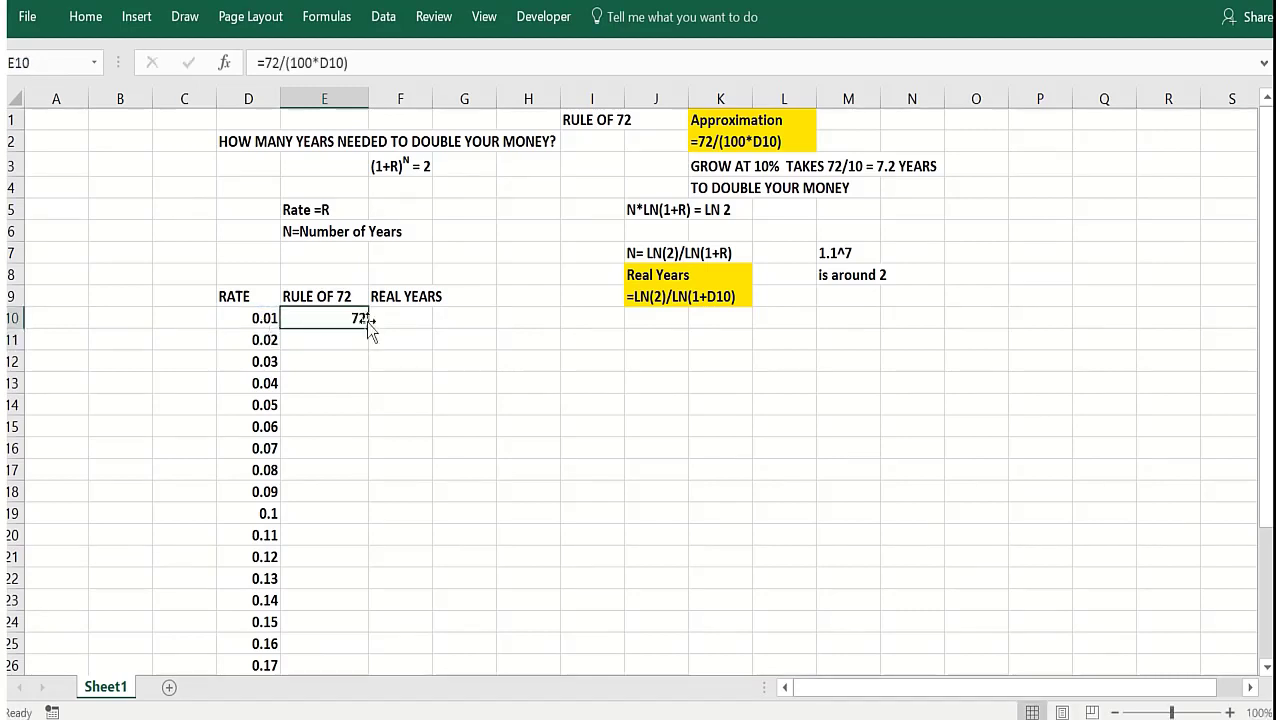
pyautogui.doubleClick(367, 327)
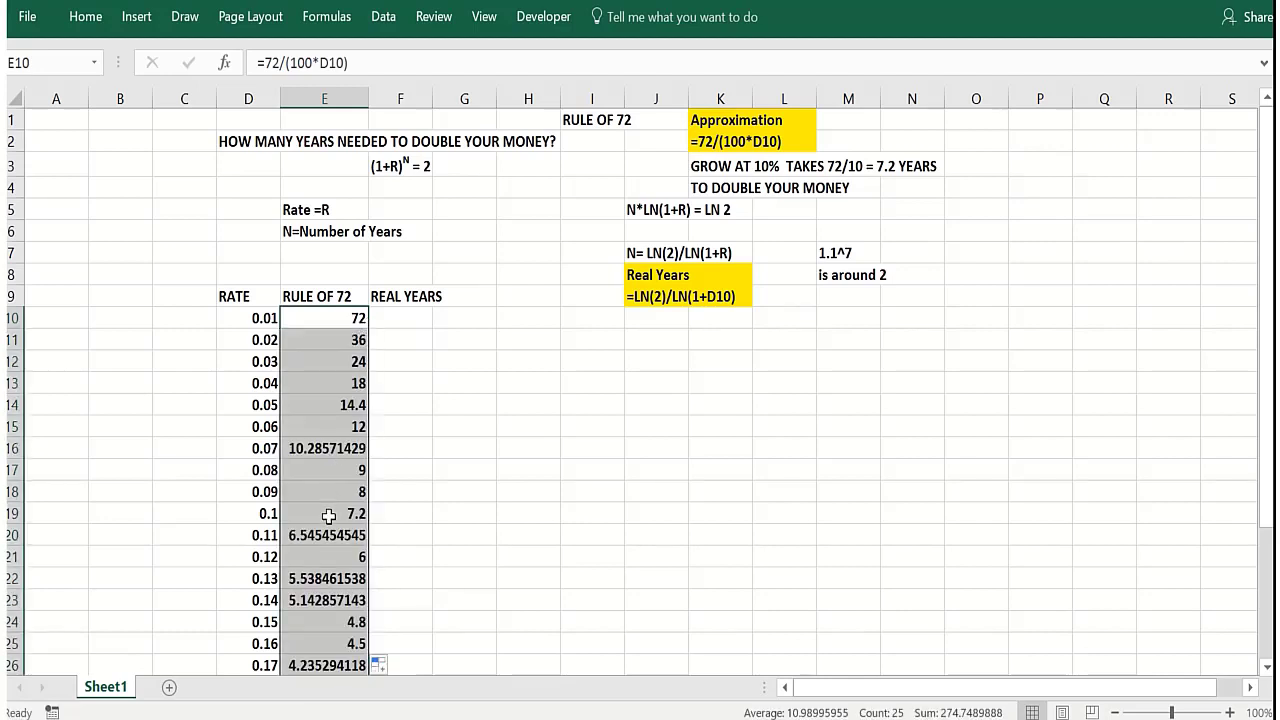
pyautogui.click(325, 513)
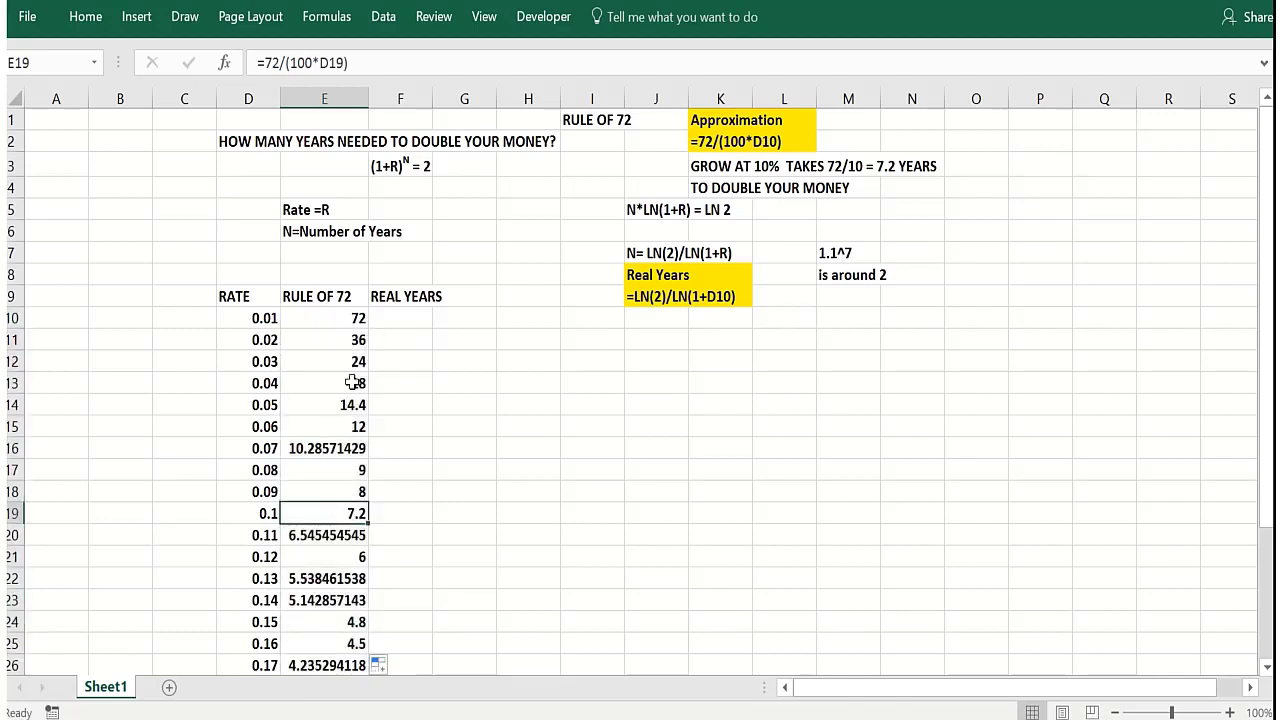
pyautogui.click(51, 317)
# Enter =FORMULATEXT(E10) in A10 so it displays =72/(100*D10)
pyautogui.write('=for')
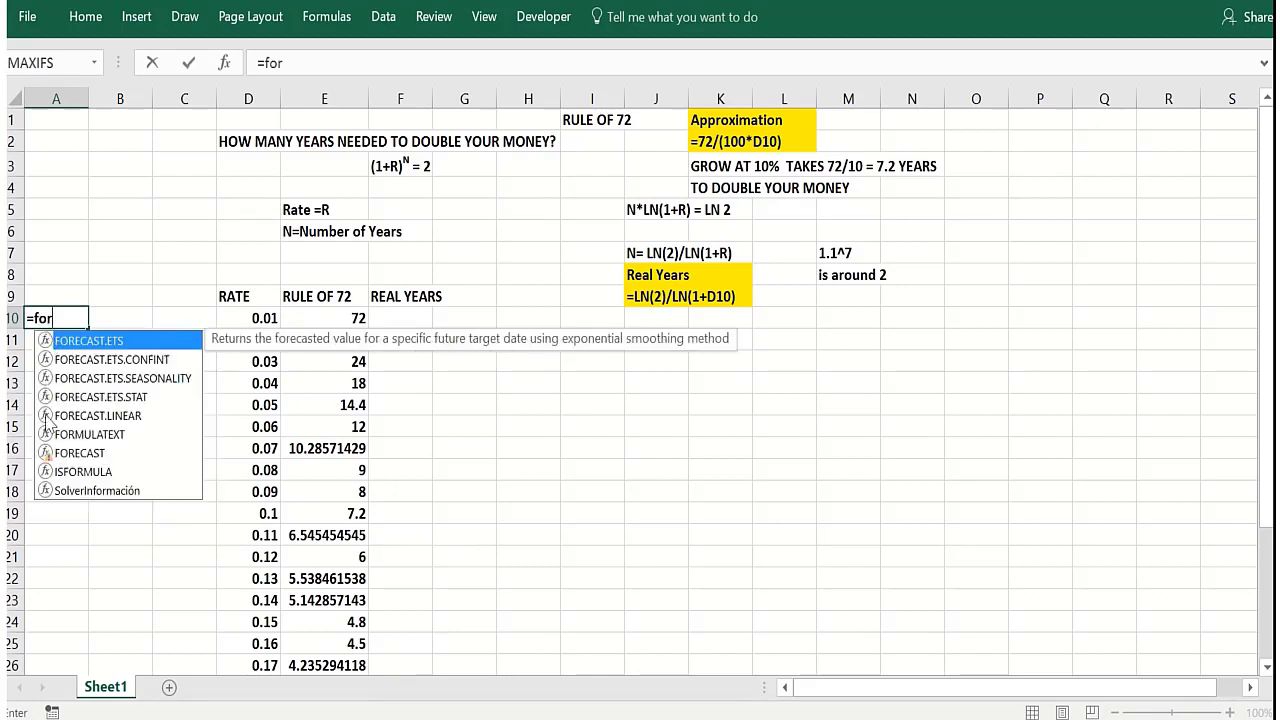
pyautogui.doubleClick(56, 434)
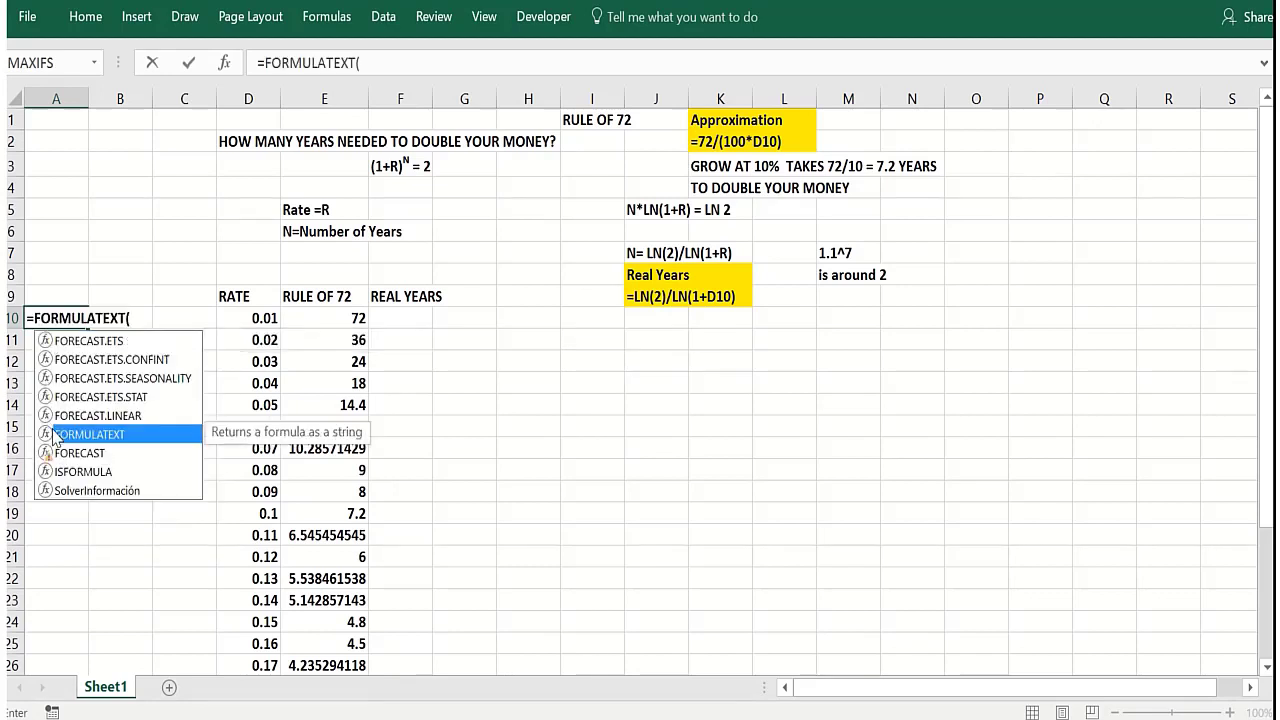
pyautogui.click(303, 317)
pyautogui.write(')')
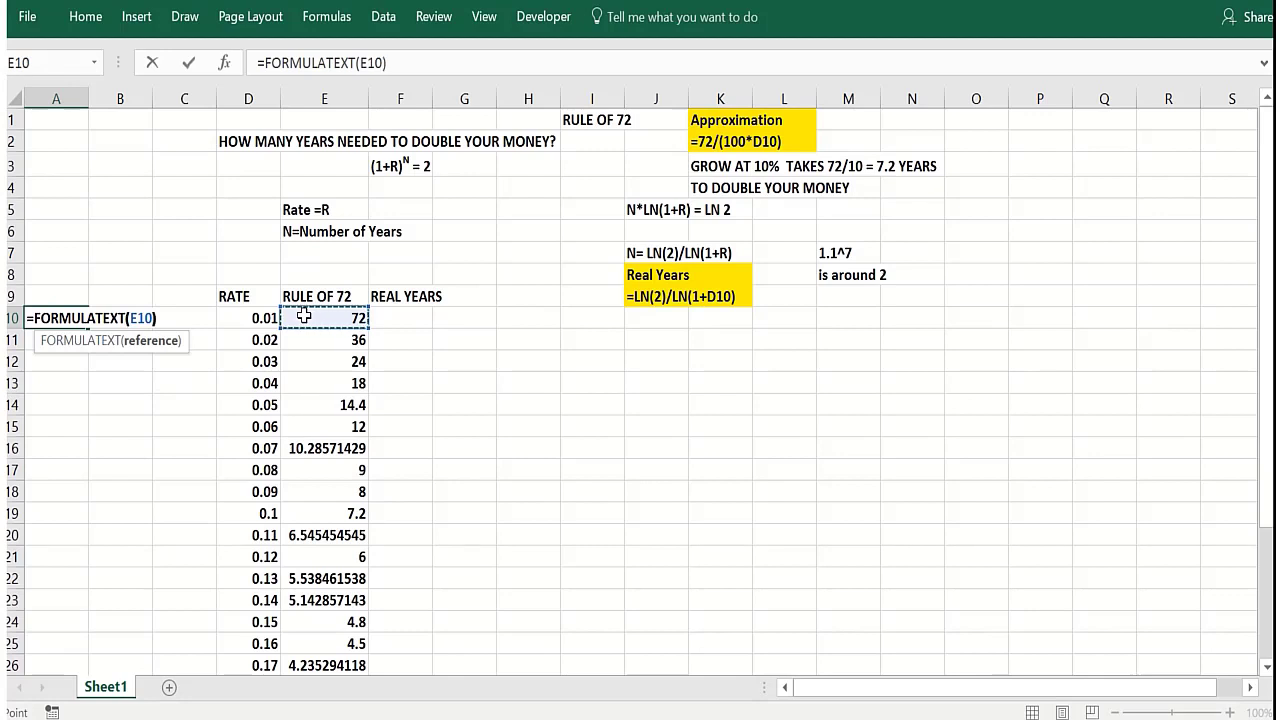
pyautogui.press('Return')
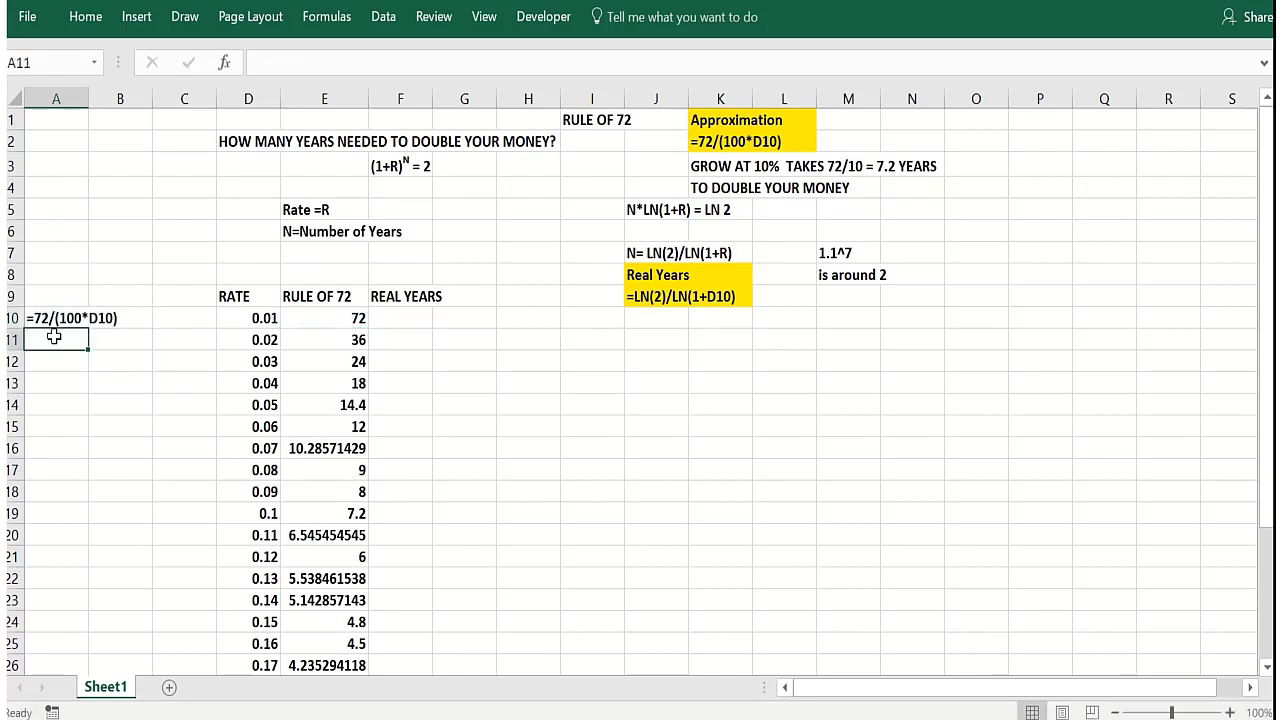
# Enter =LN(2)/LN(1+D10) in F10, giving 69.66072 for rate 0.01
pyautogui.click(392, 320)
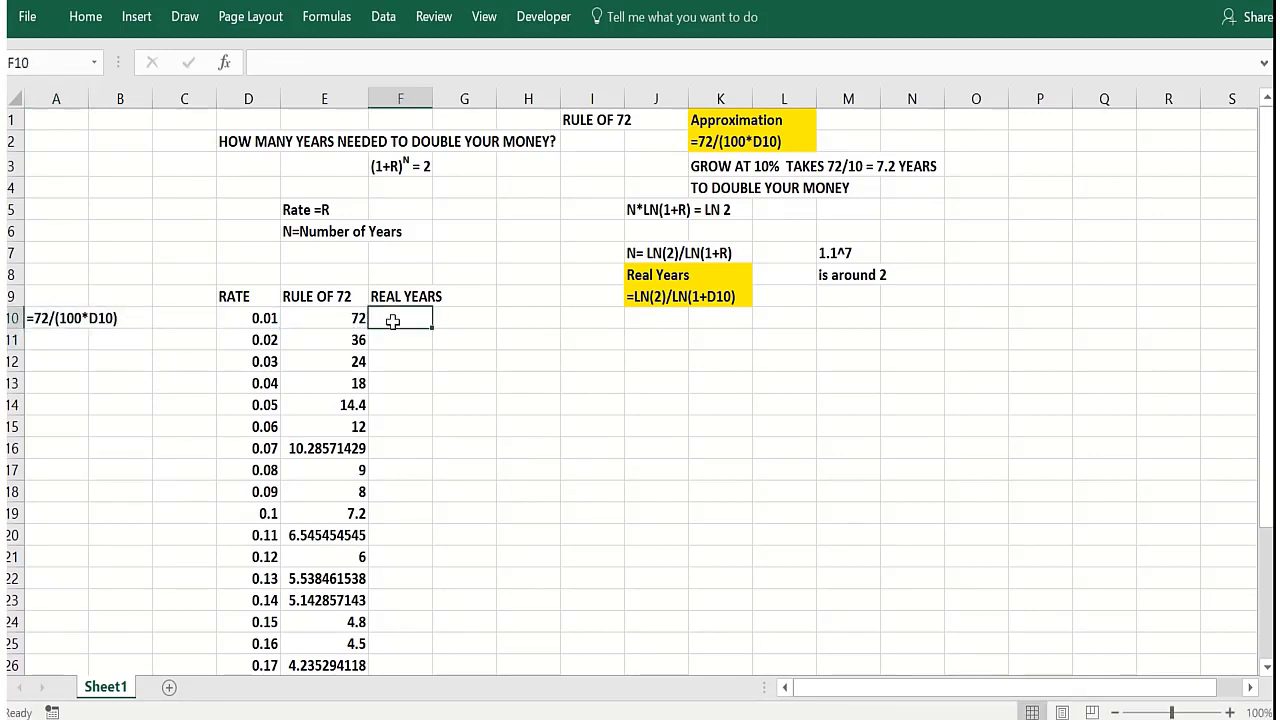
pyautogui.write('=')
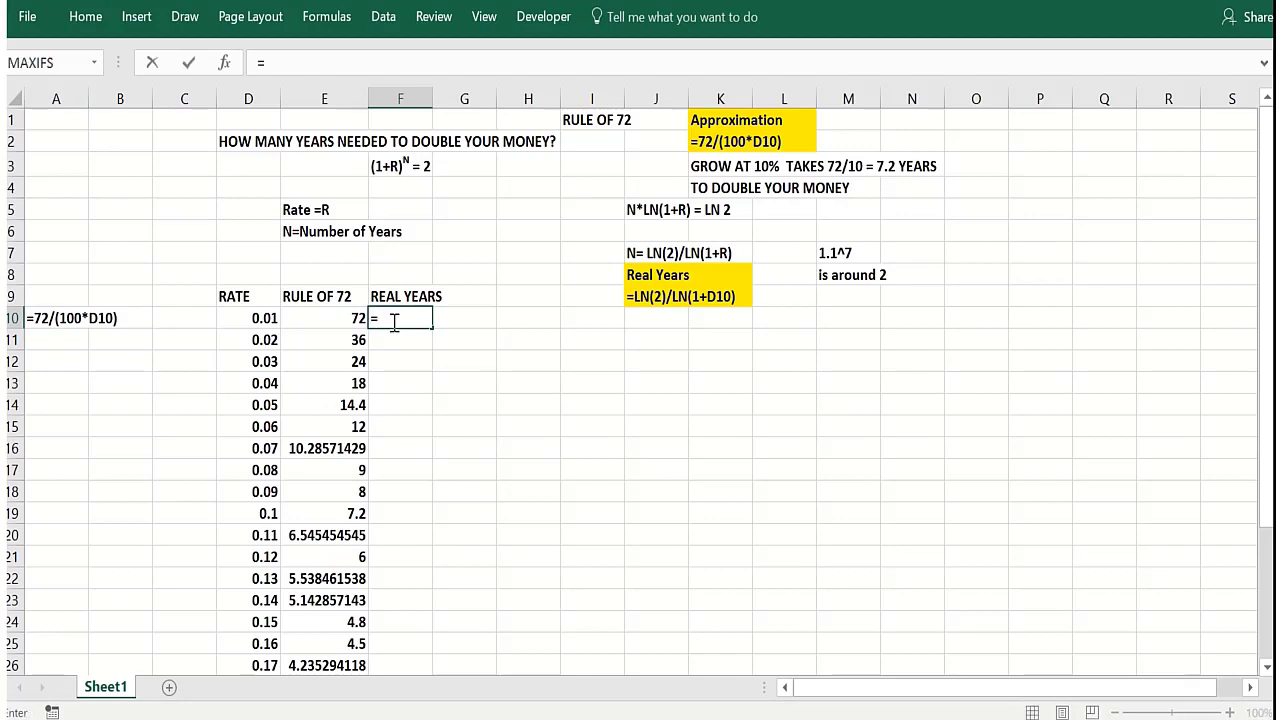
pyautogui.write('LN(2')
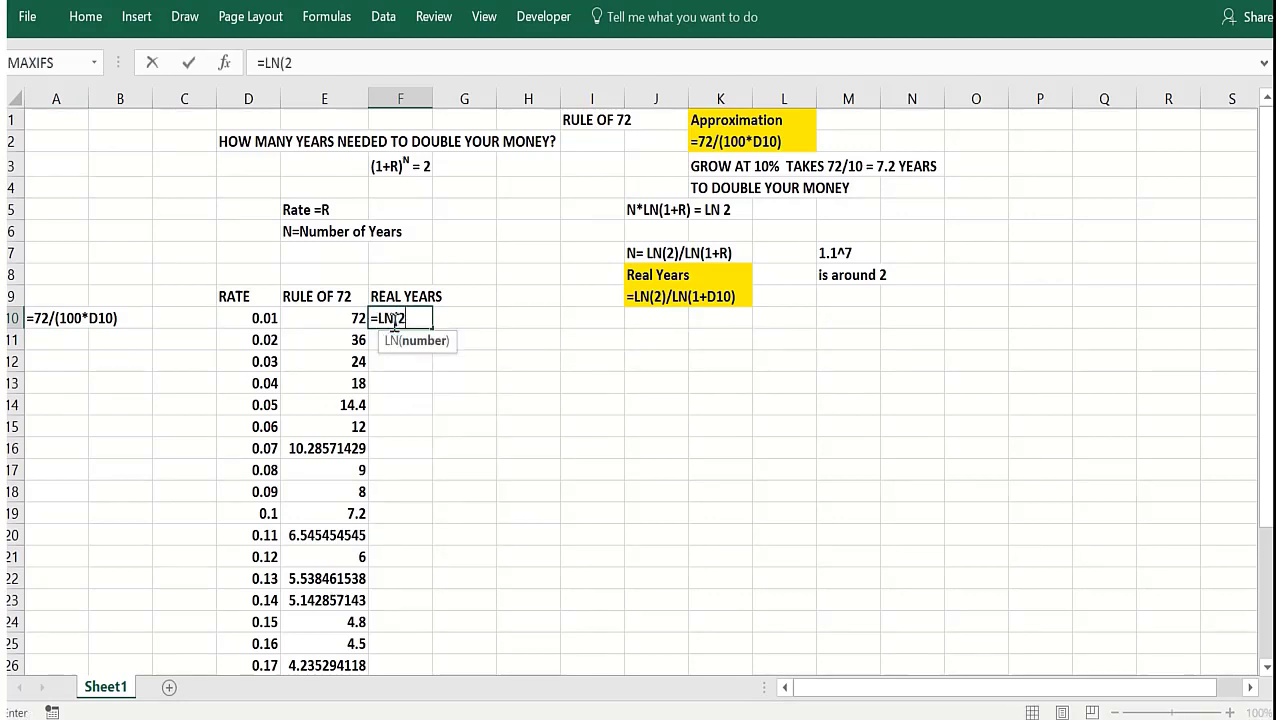
pyautogui.write(')//')
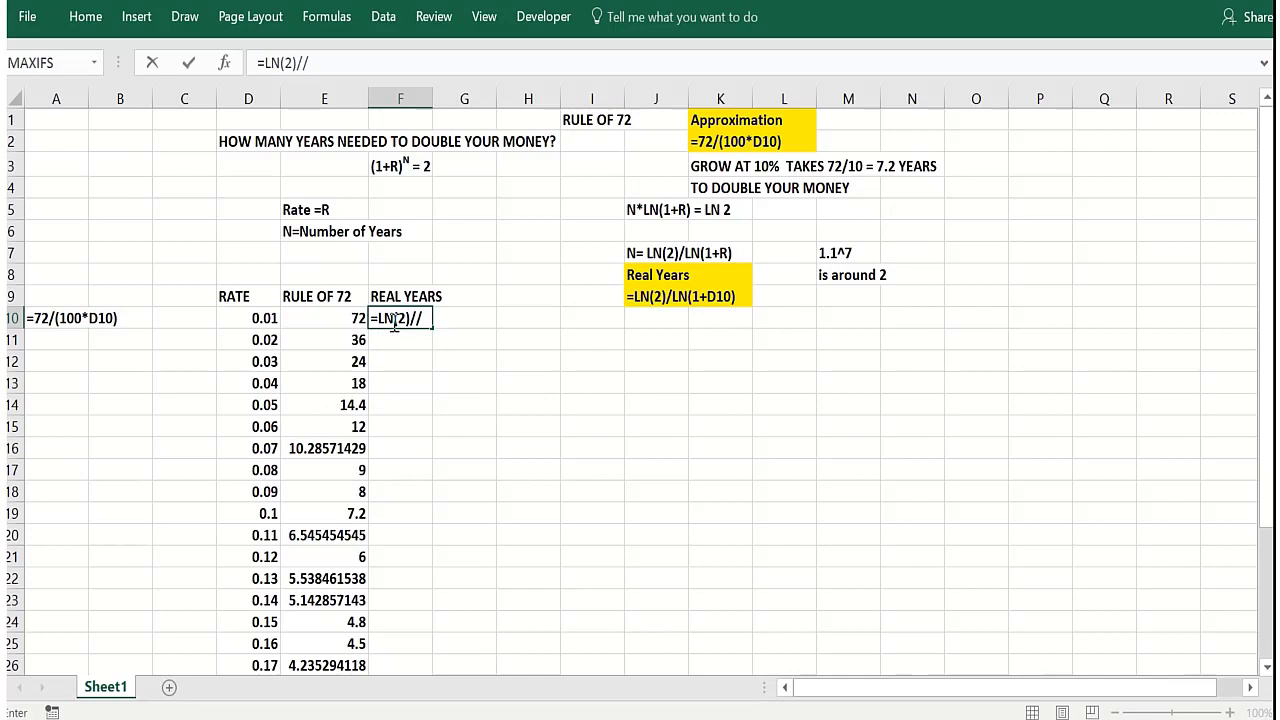
pyautogui.press('BackSpace')
pyautogui.write('LN(1+')
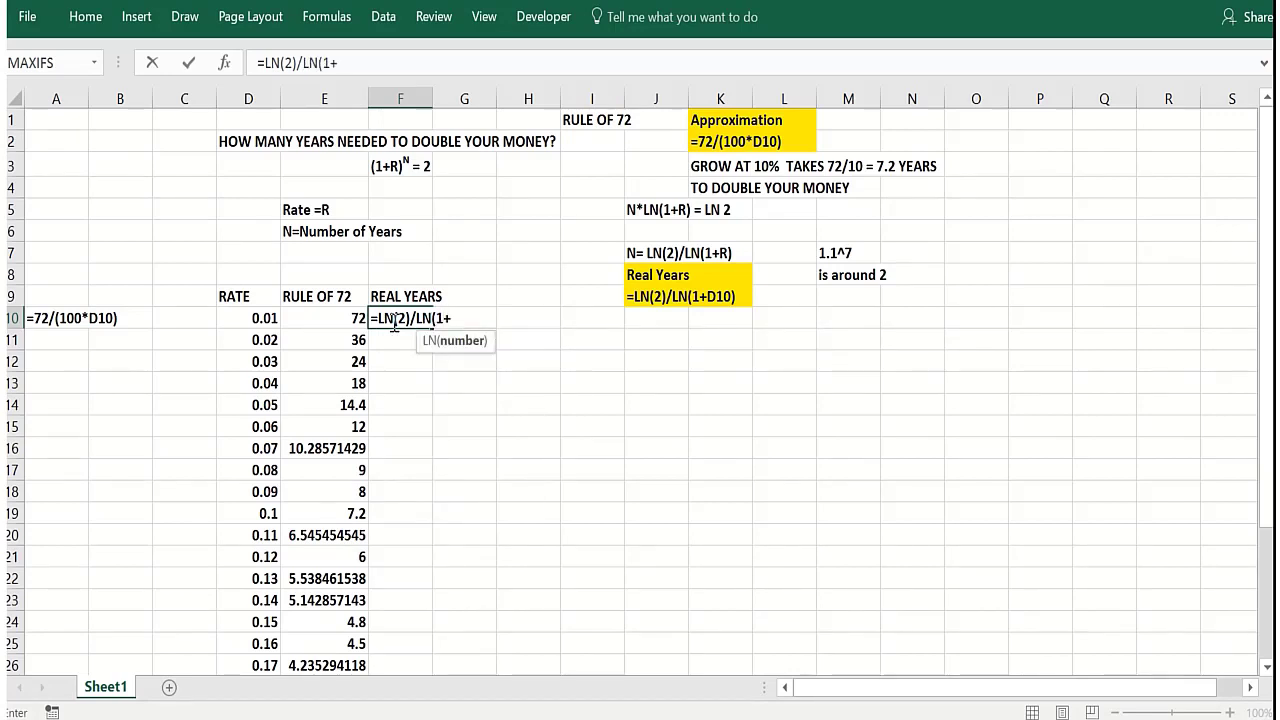
pyautogui.click(254, 318)
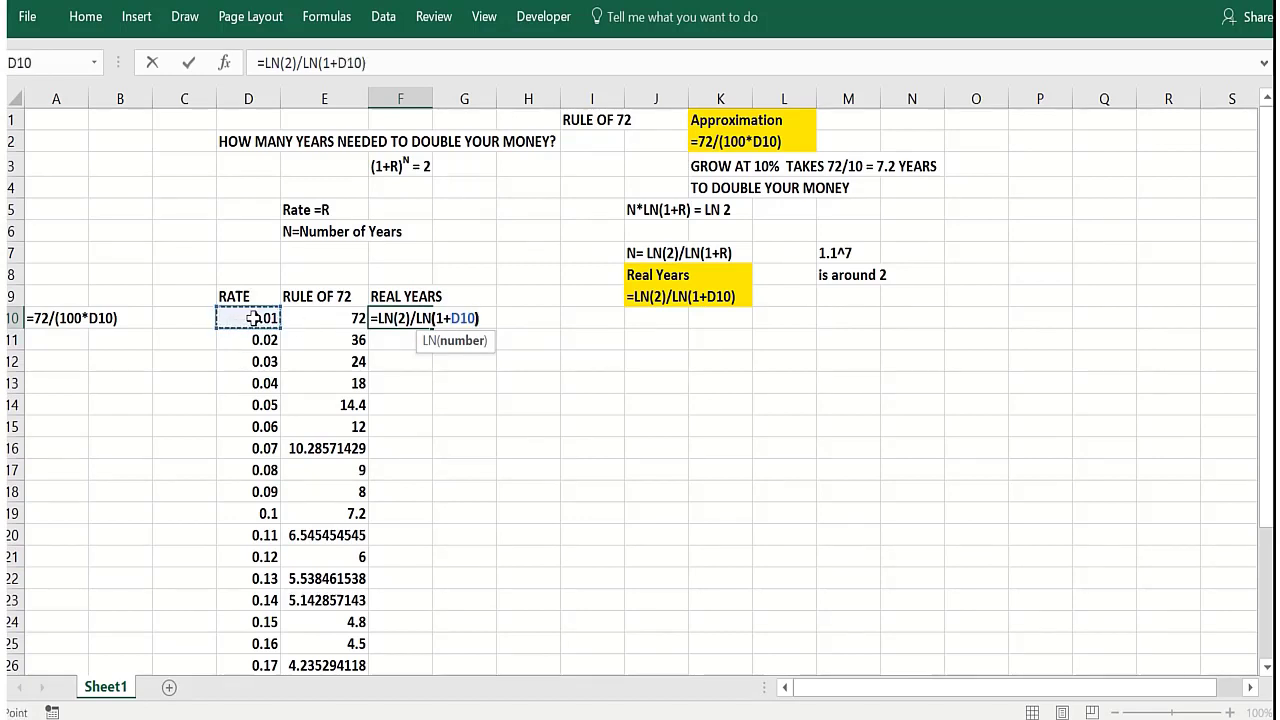
pyautogui.press('Return')
pyautogui.click(407, 318)
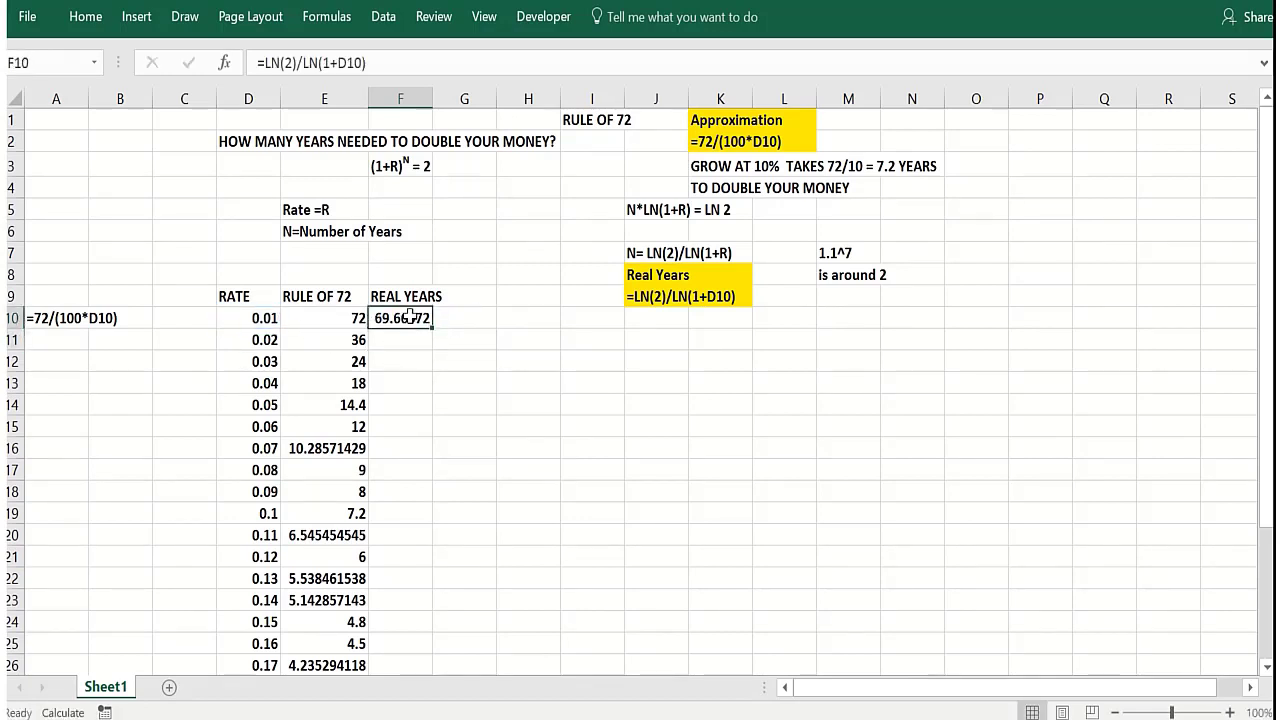
pyautogui.doubleClick(433, 328)
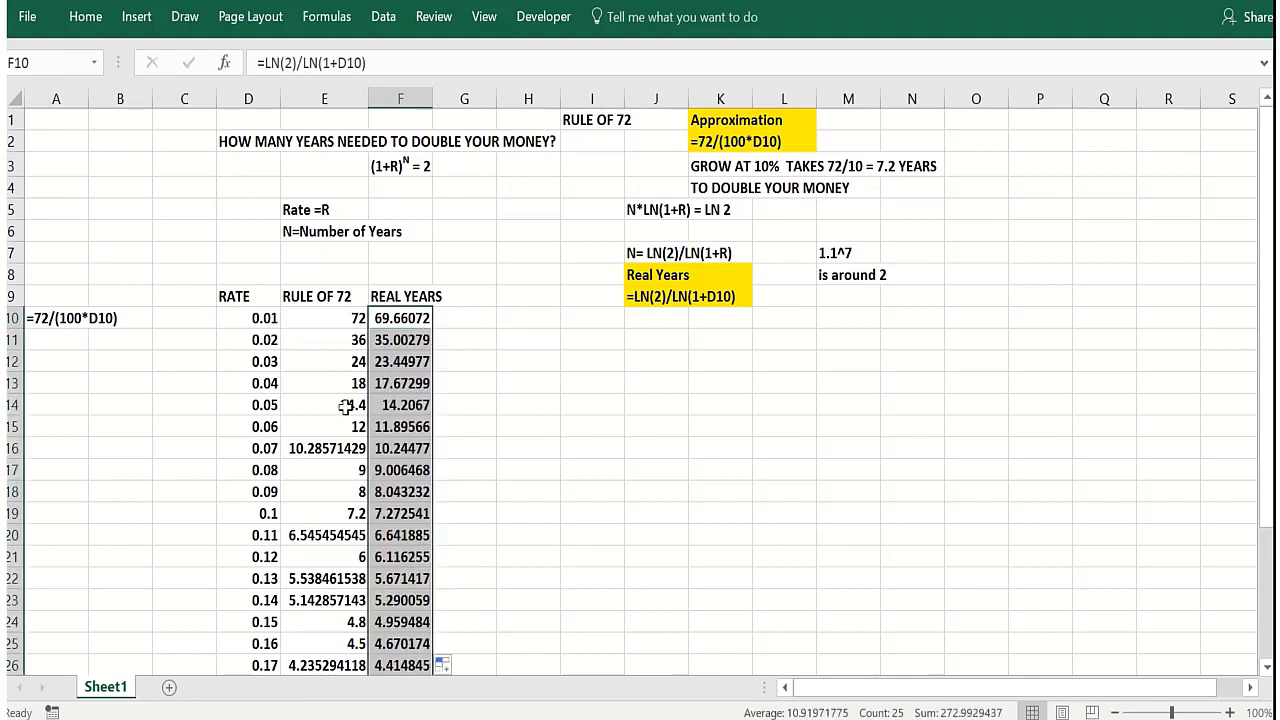
pyautogui.click(323, 513)
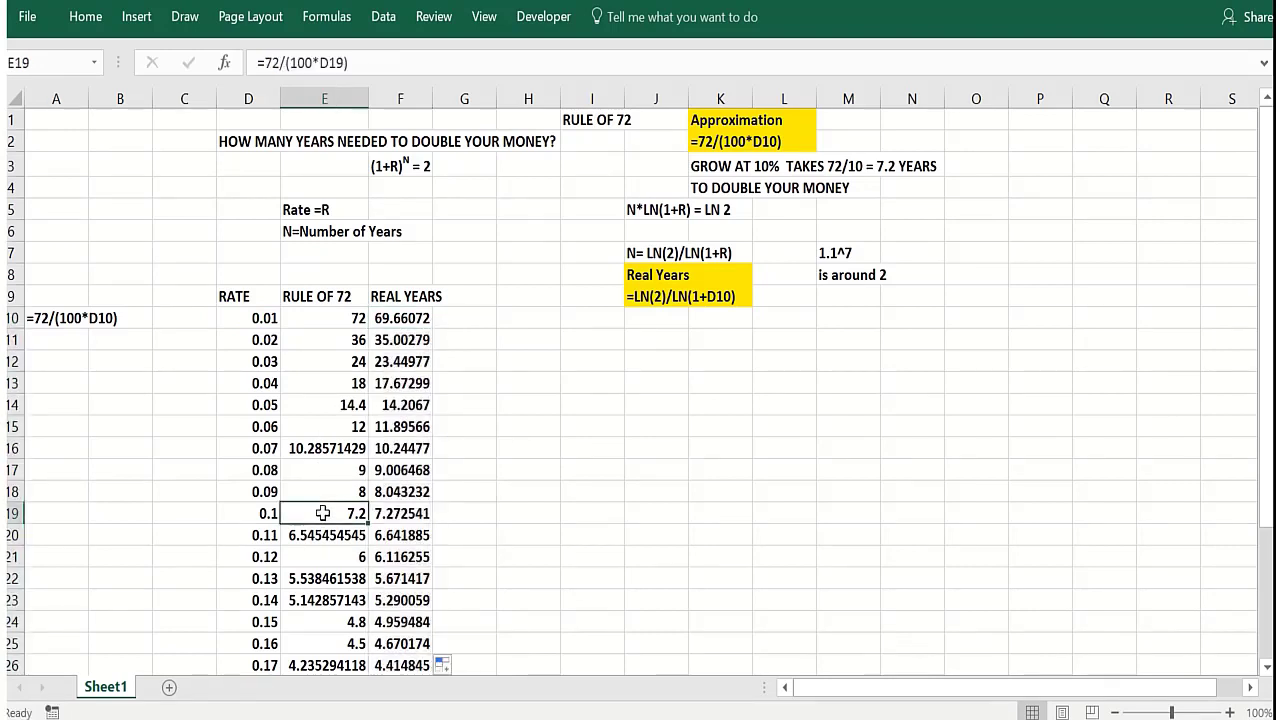
pyautogui.click(391, 516)
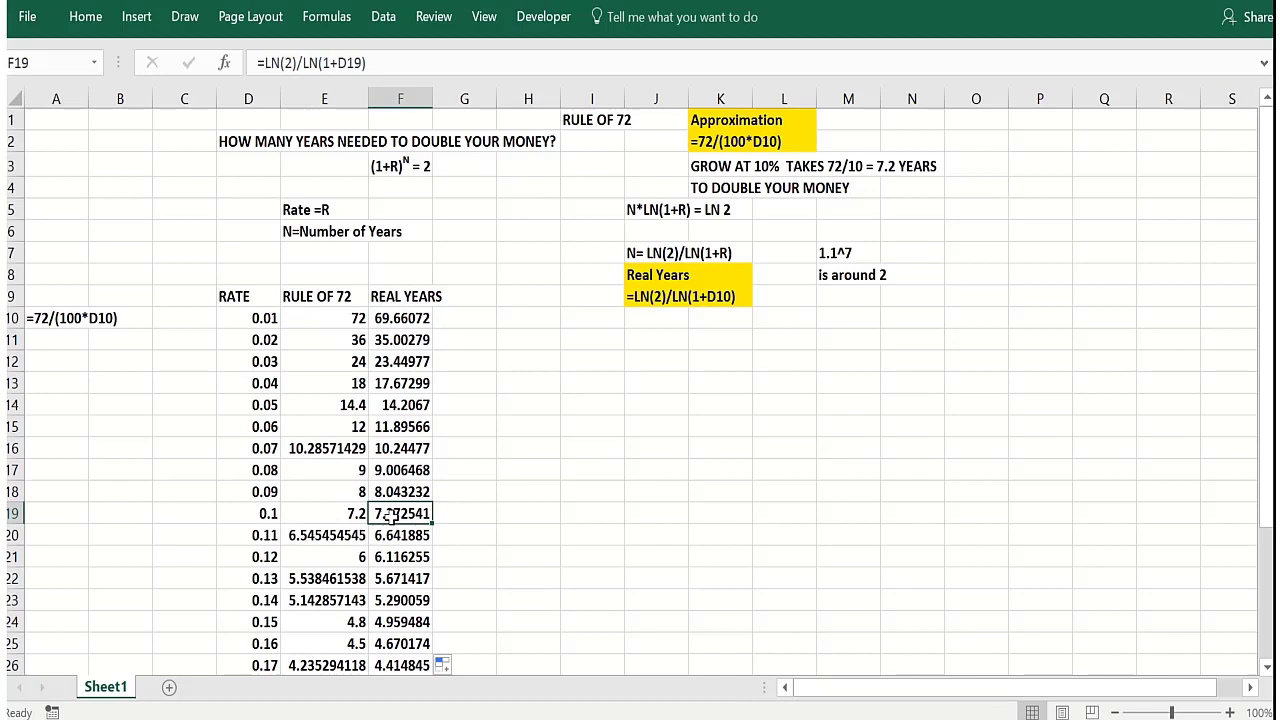
pyautogui.click(478, 514)
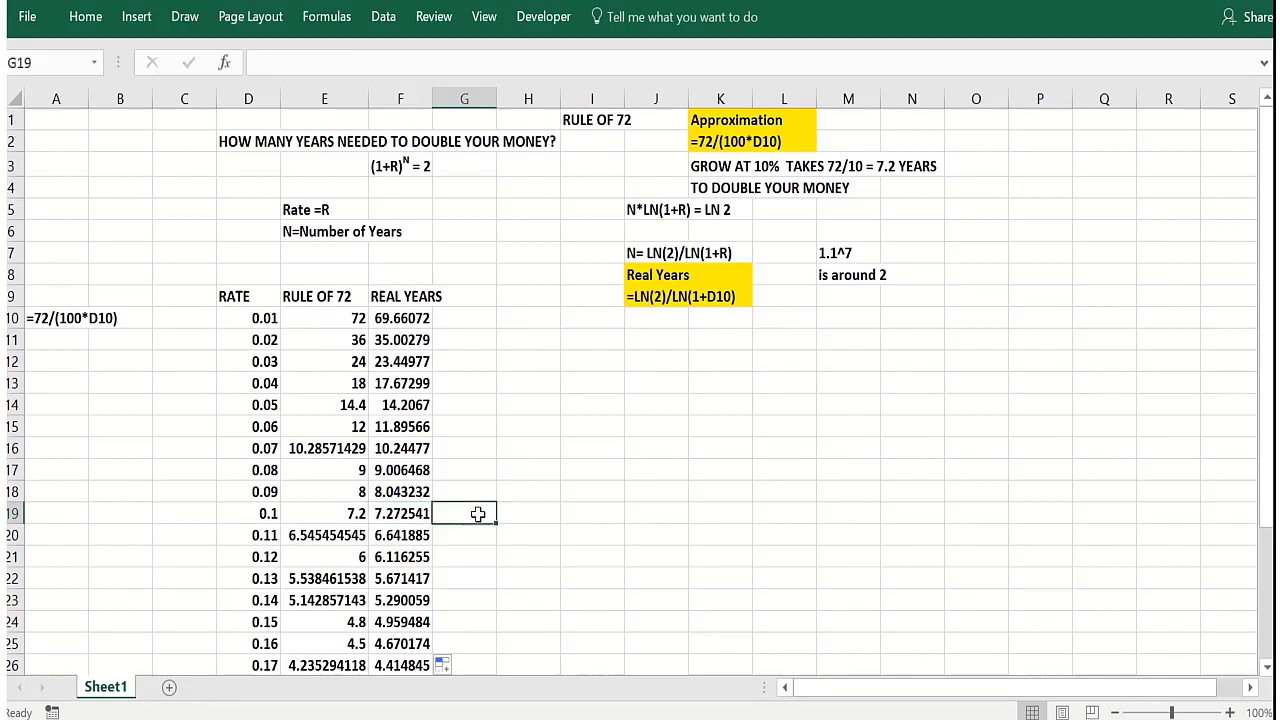
pyautogui.click(354, 513)
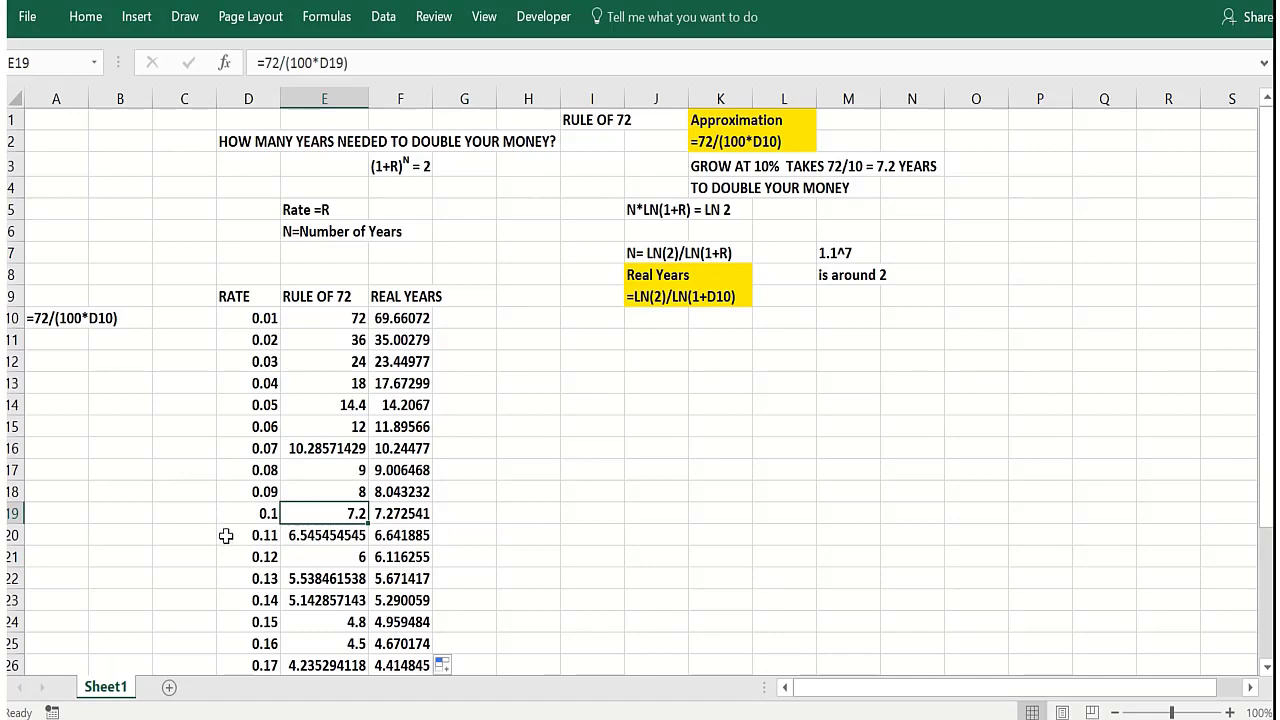
pyautogui.scroll(-3, 226, 537)
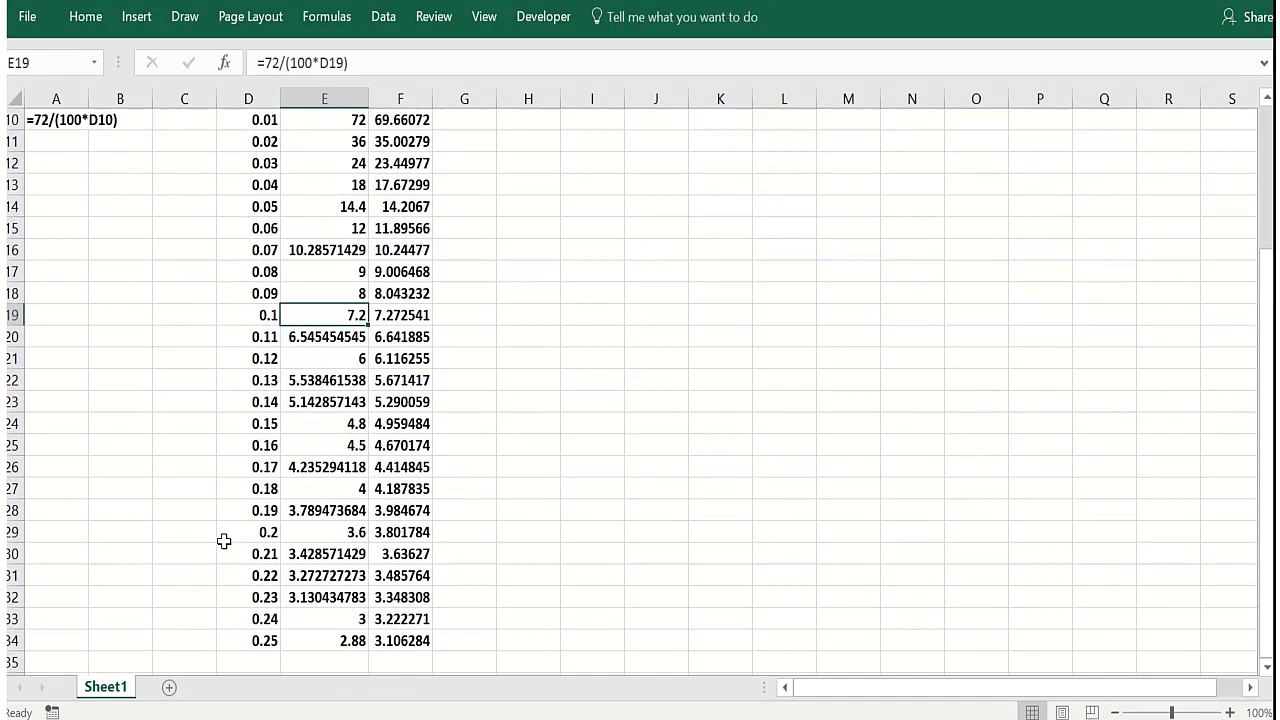
pyautogui.click(296, 646)
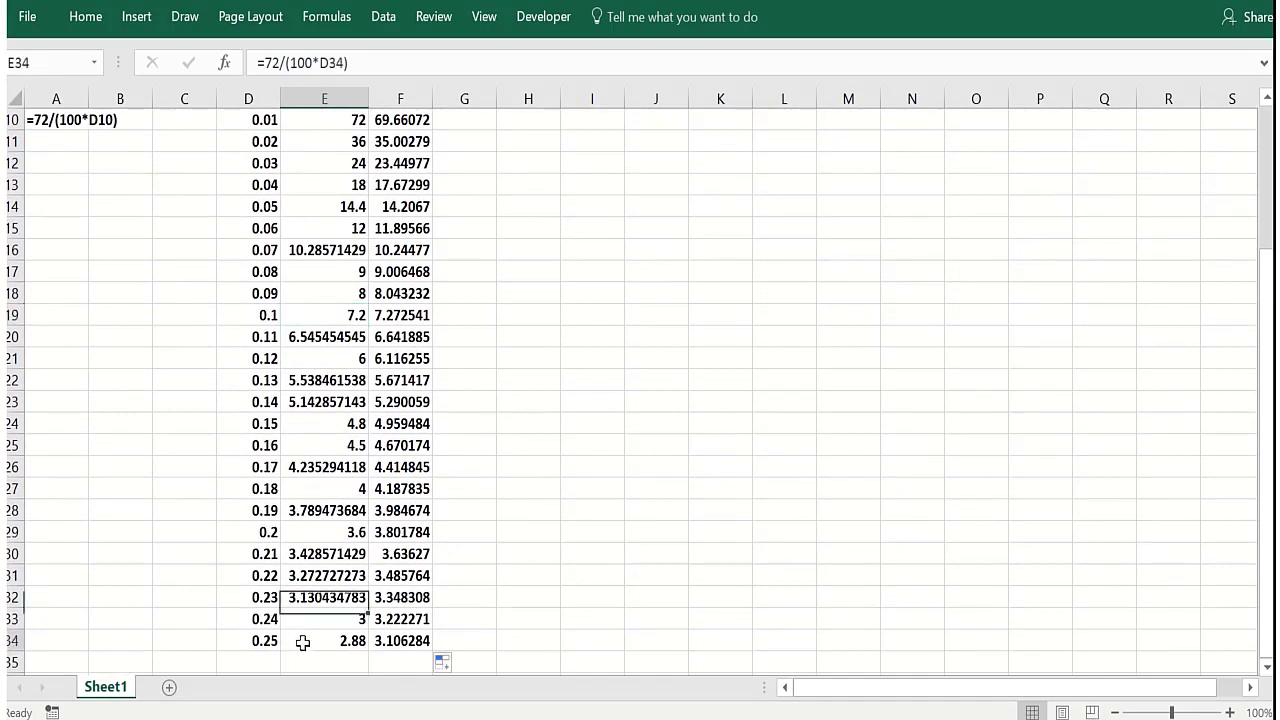
pyautogui.click(389, 644)
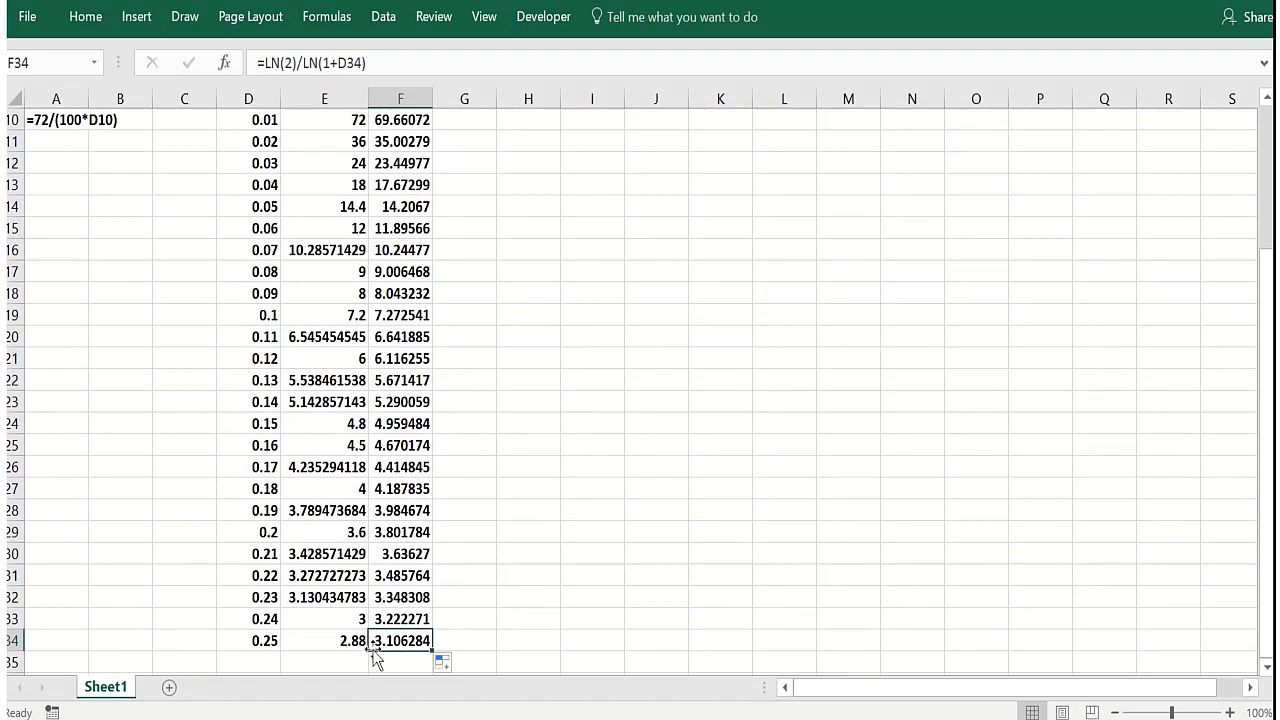
pyautogui.click(304, 637)
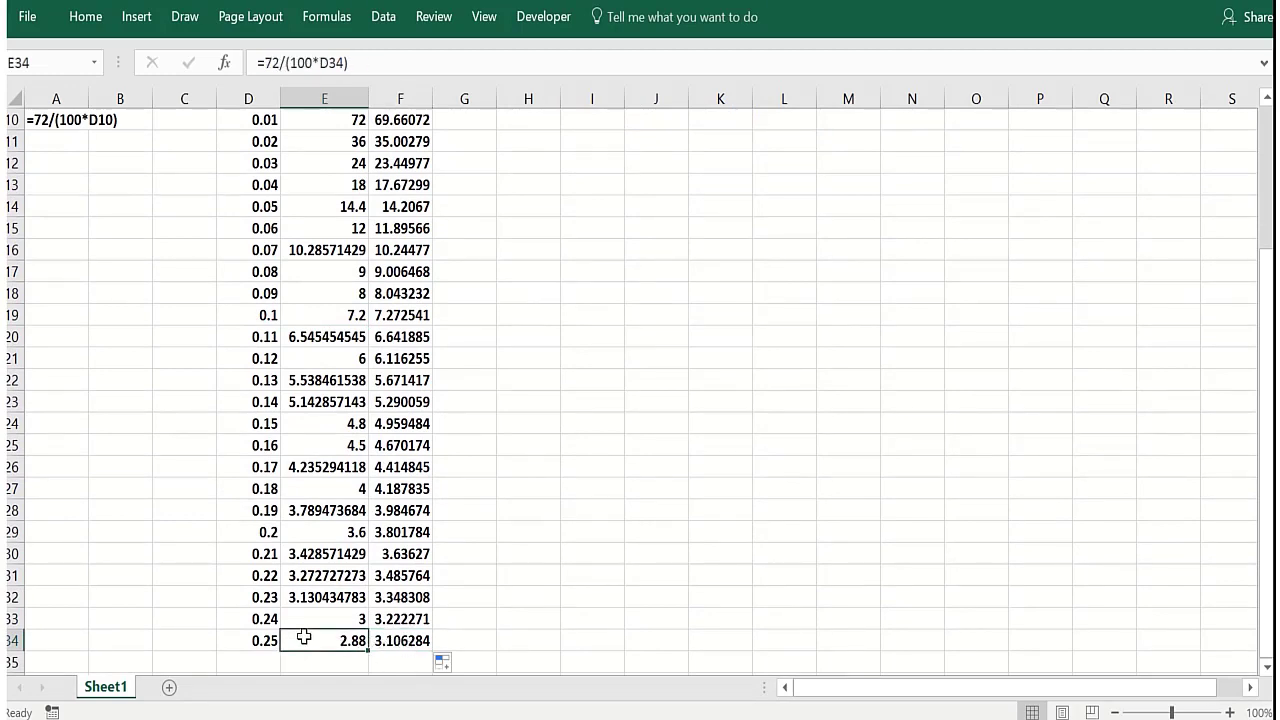
pyautogui.scroll(3, 214, 404)
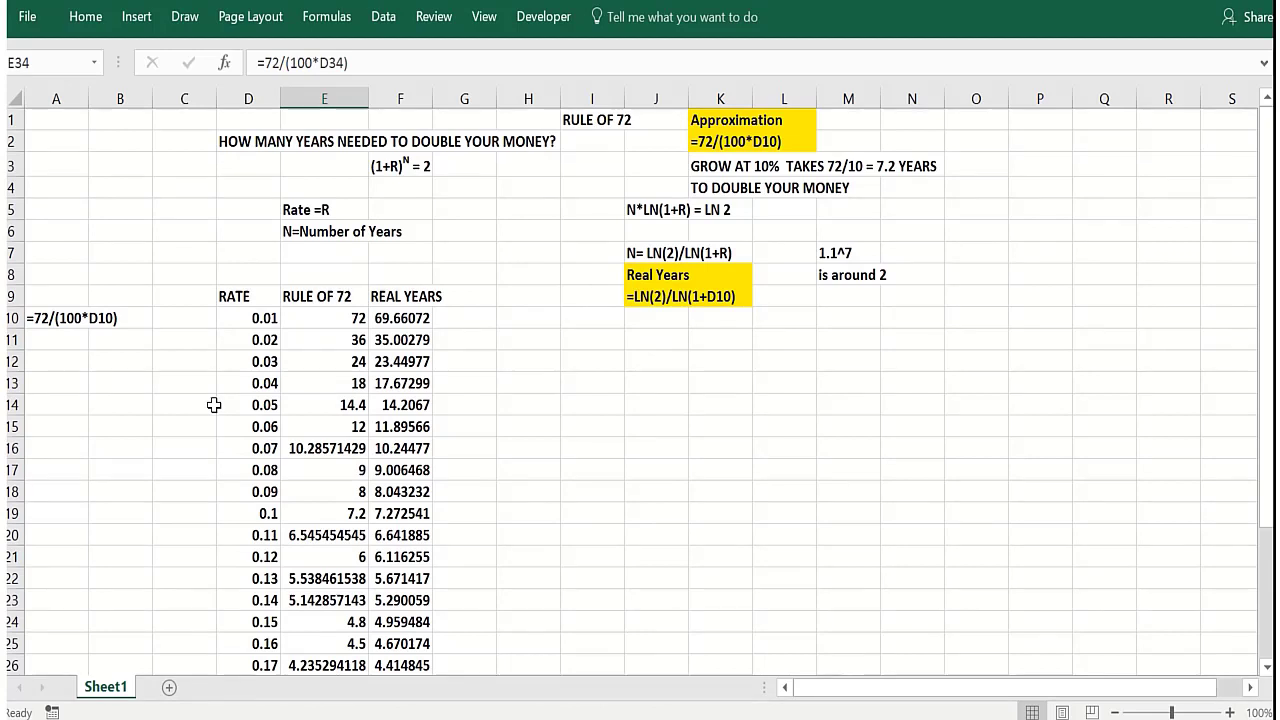
# Enter =FORMULATEXT(F10) in B12 so it displays =LN(2)/LN(1+D10)
pyautogui.click(102, 359)
pyautogui.write('=form')
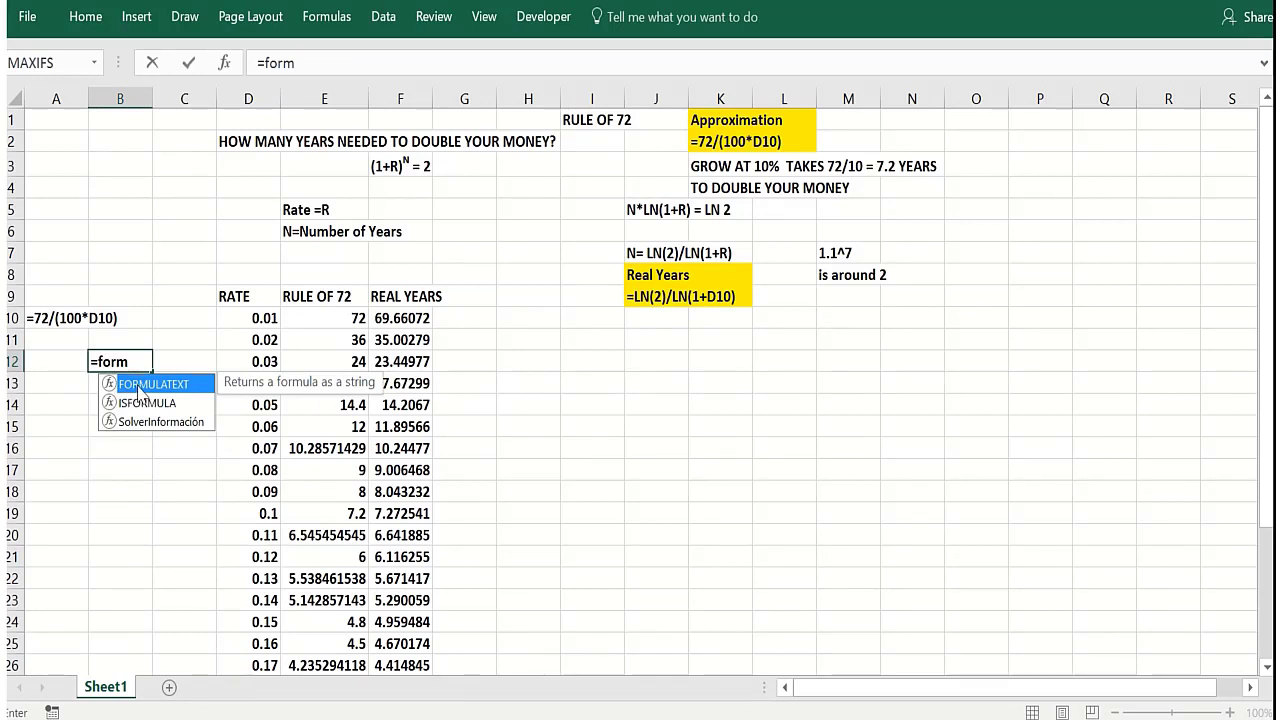
pyautogui.doubleClick(138, 389)
pyautogui.click(386, 319)
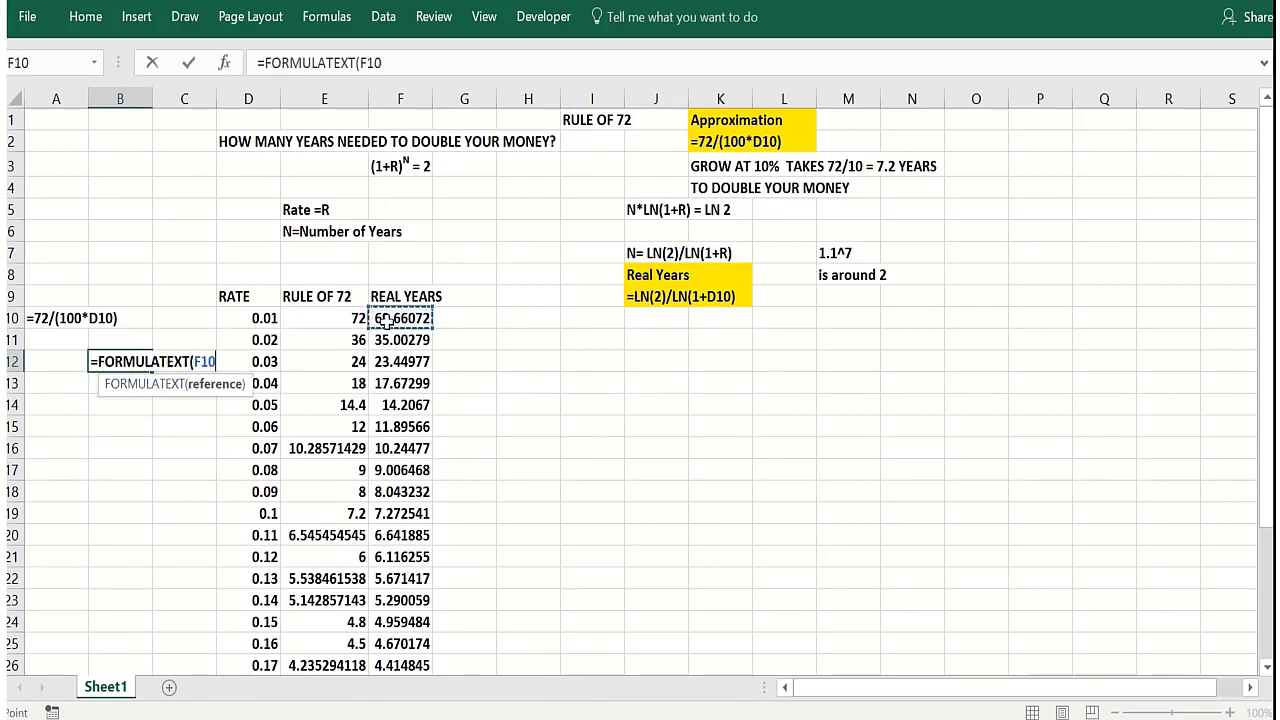
pyautogui.press('Return')
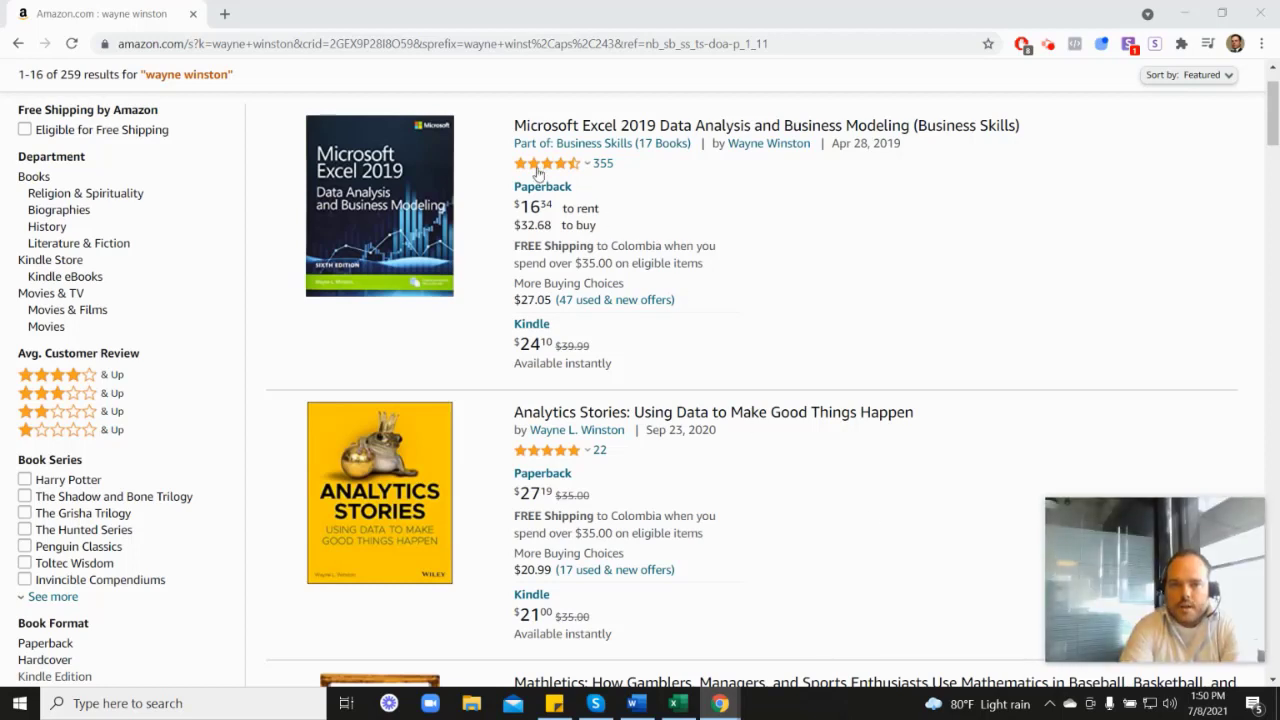
# Scroll through Amazon's author results, including Analytics Stories, Mathletics and Marketing Analytics
pyautogui.moveTo(548, 173)
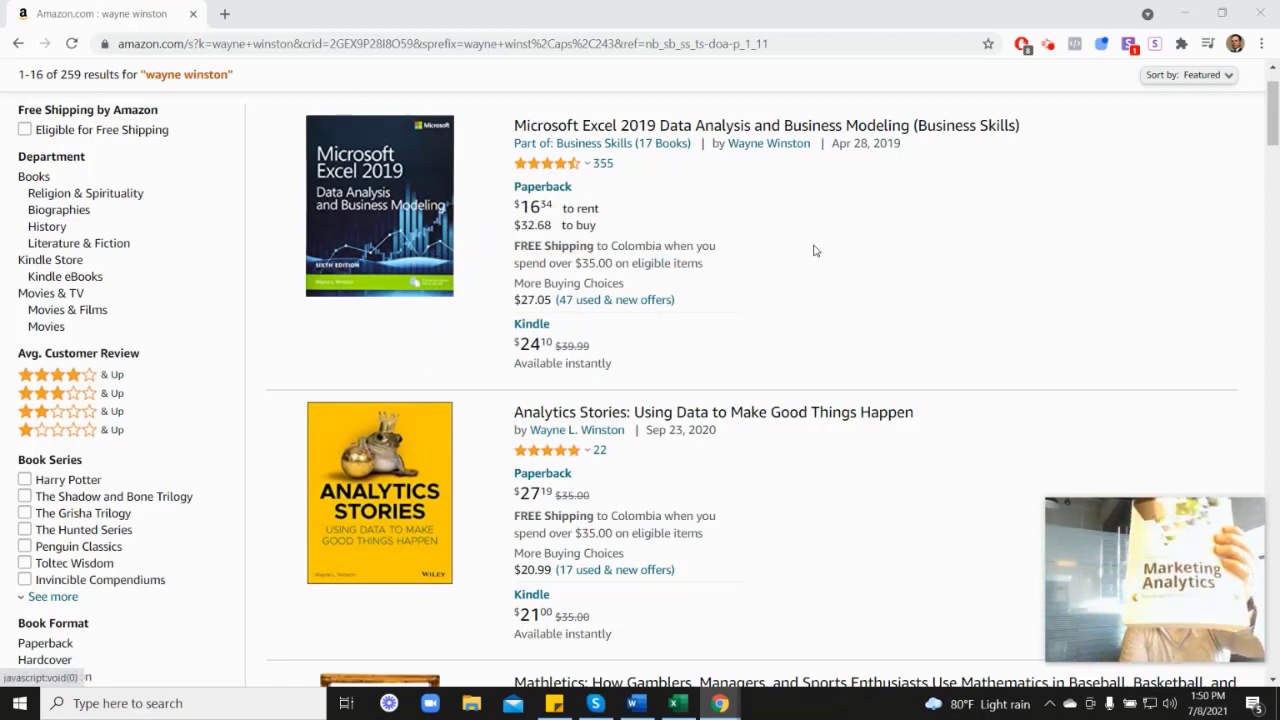
pyautogui.scroll(-6, 1140, 409)
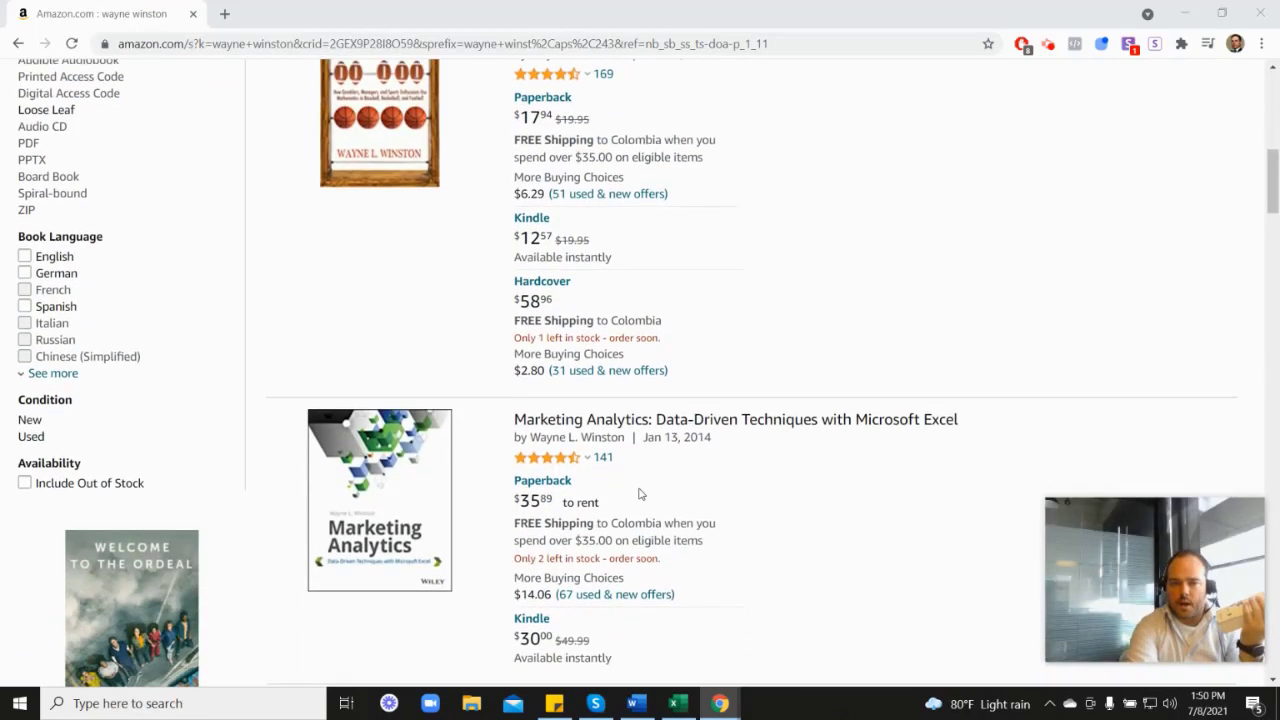
pyautogui.scroll(-1, 640, 494)
pyautogui.moveTo(569, 373)
pyautogui.scroll(3, 744, 380)
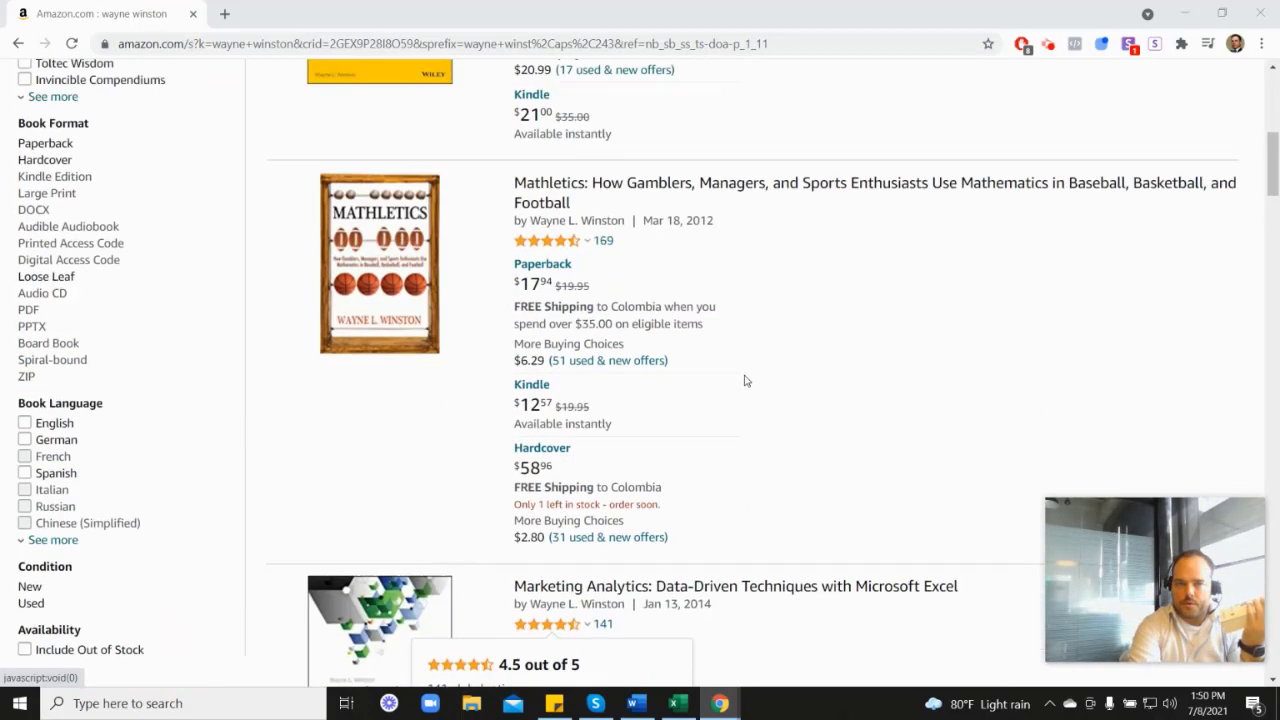
pyautogui.scroll(3, 744, 380)
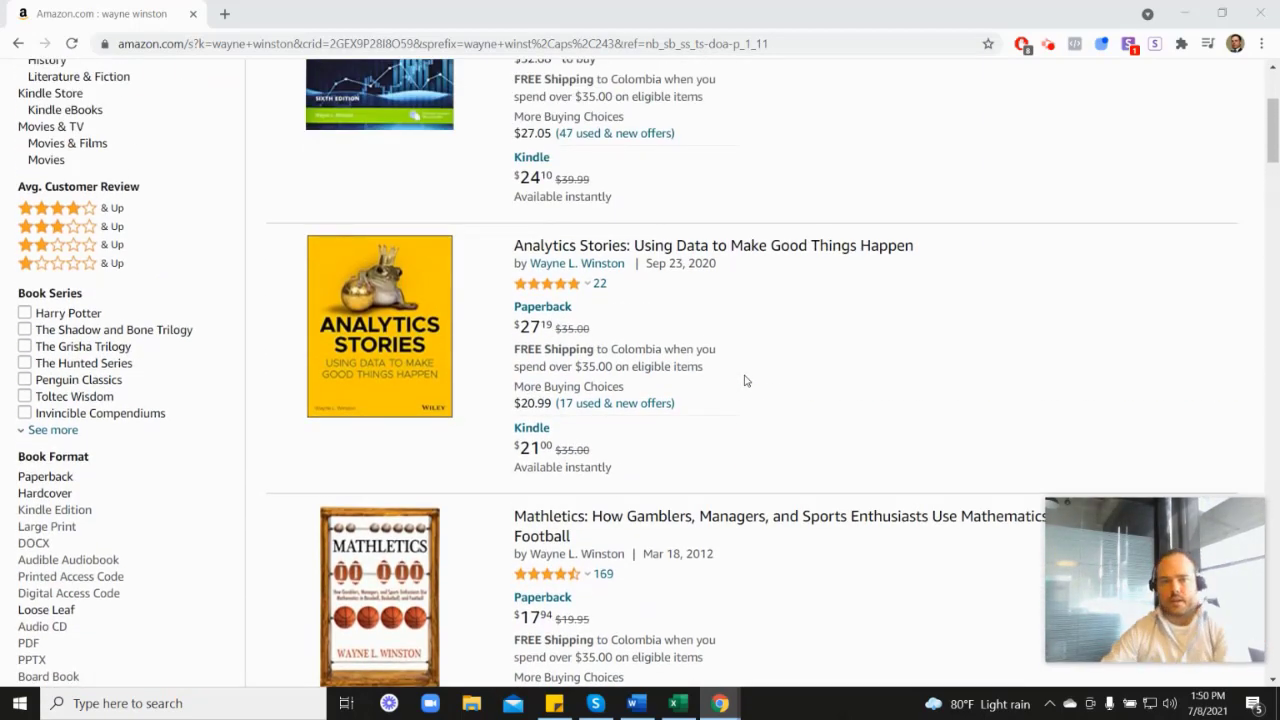